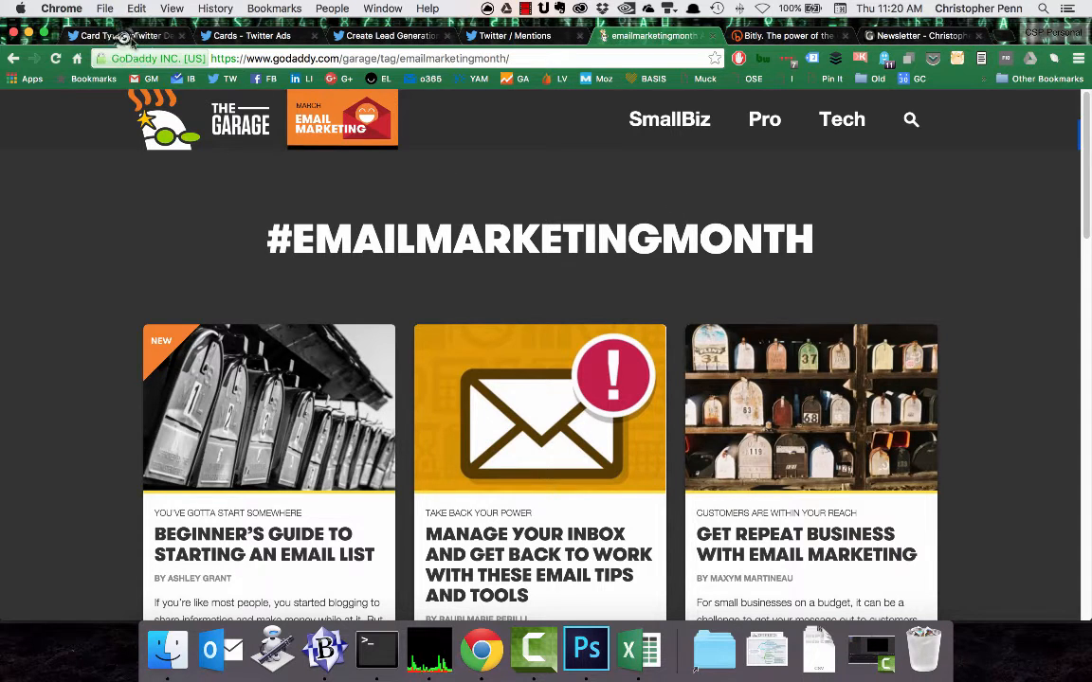
# Look over the Twitter card types page and the existing Almost Timely lead generation card, and return to the cards manager.
pyautogui.click(123, 37)
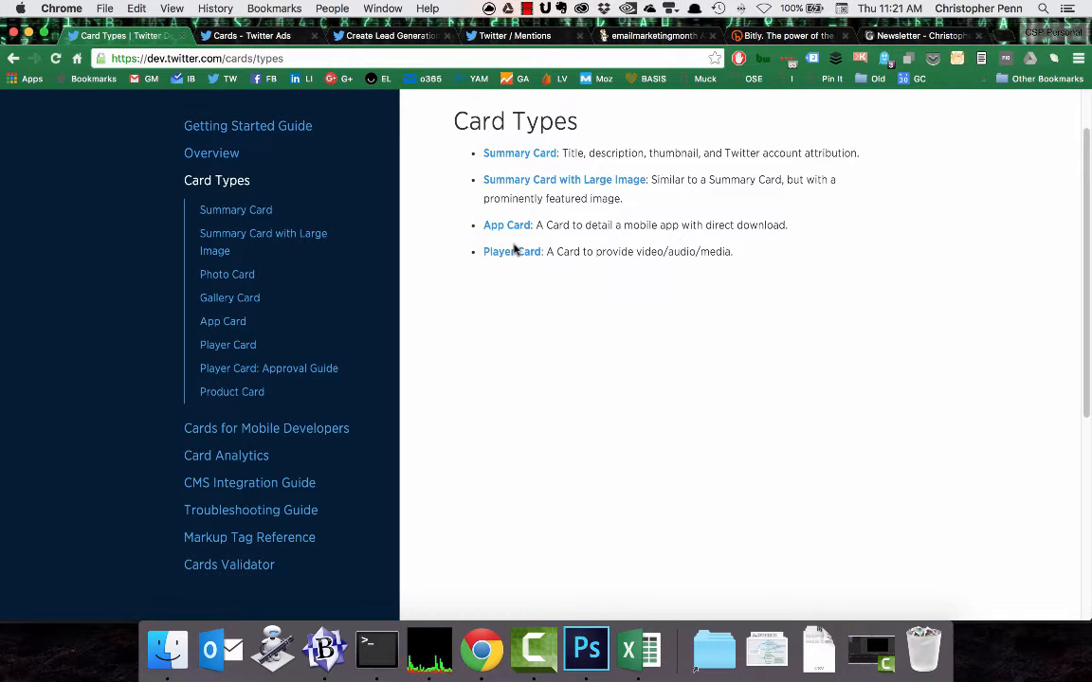
pyautogui.click(228, 36)
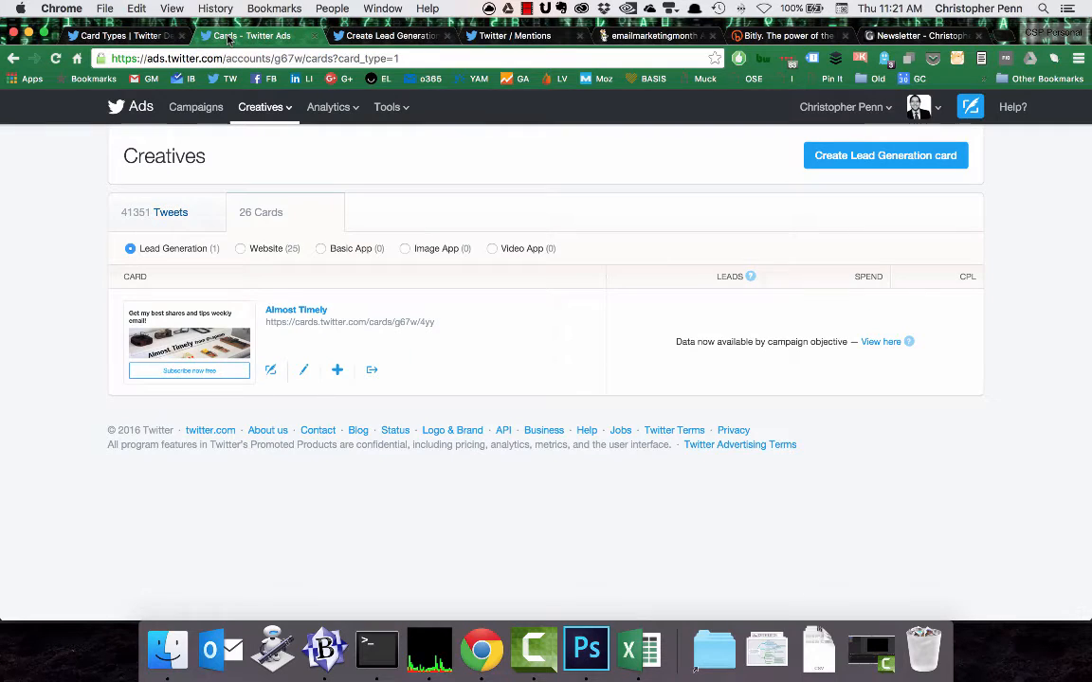
pyautogui.click(192, 347)
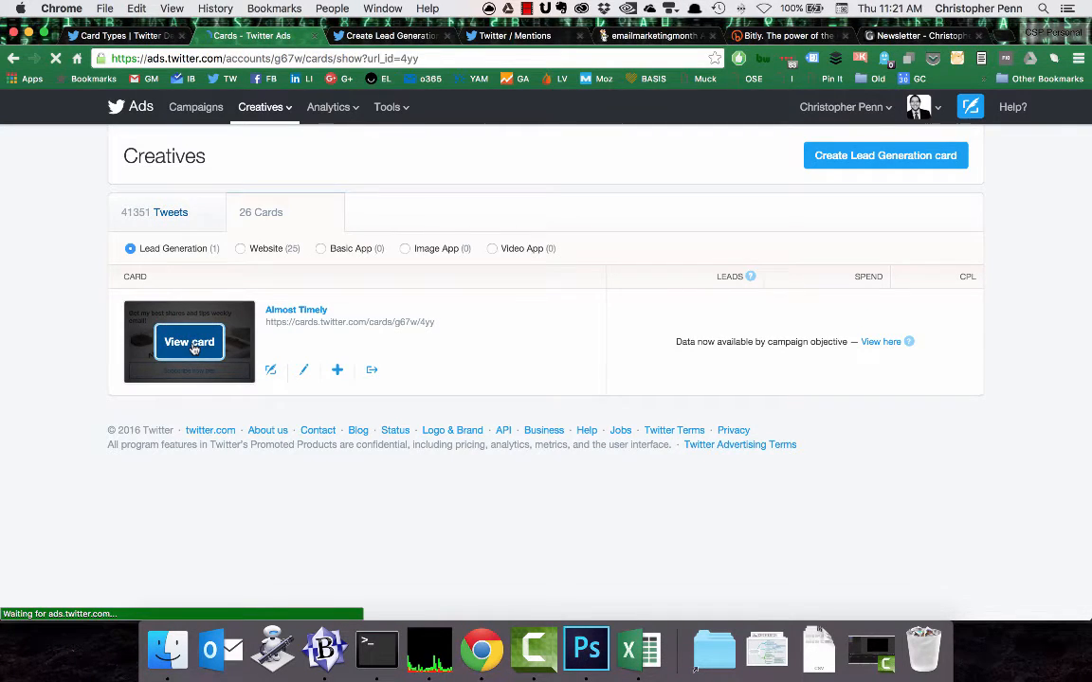
pyautogui.scroll(-1, 815, 469)
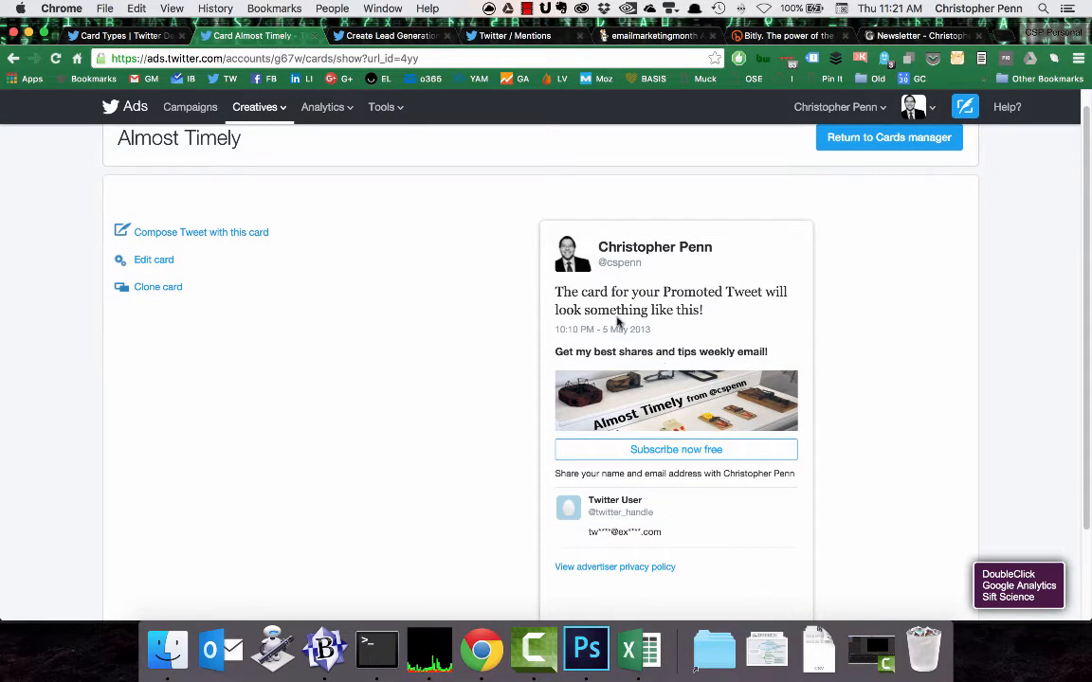
pyautogui.scroll(-2, 632, 348)
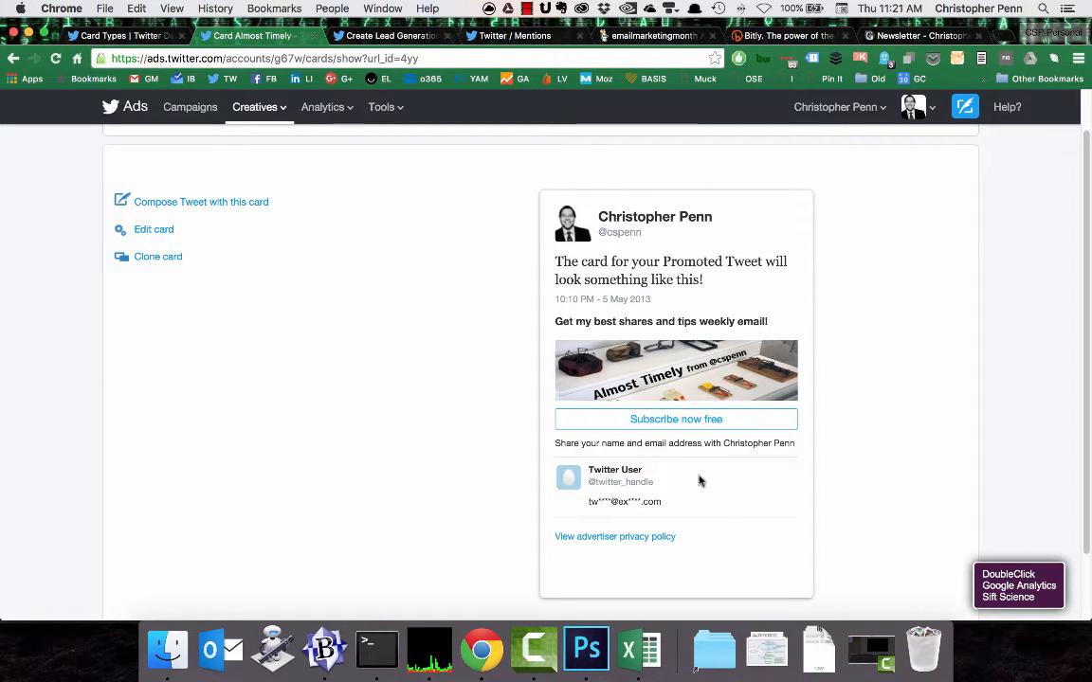
pyautogui.scroll(-1, 670, 479)
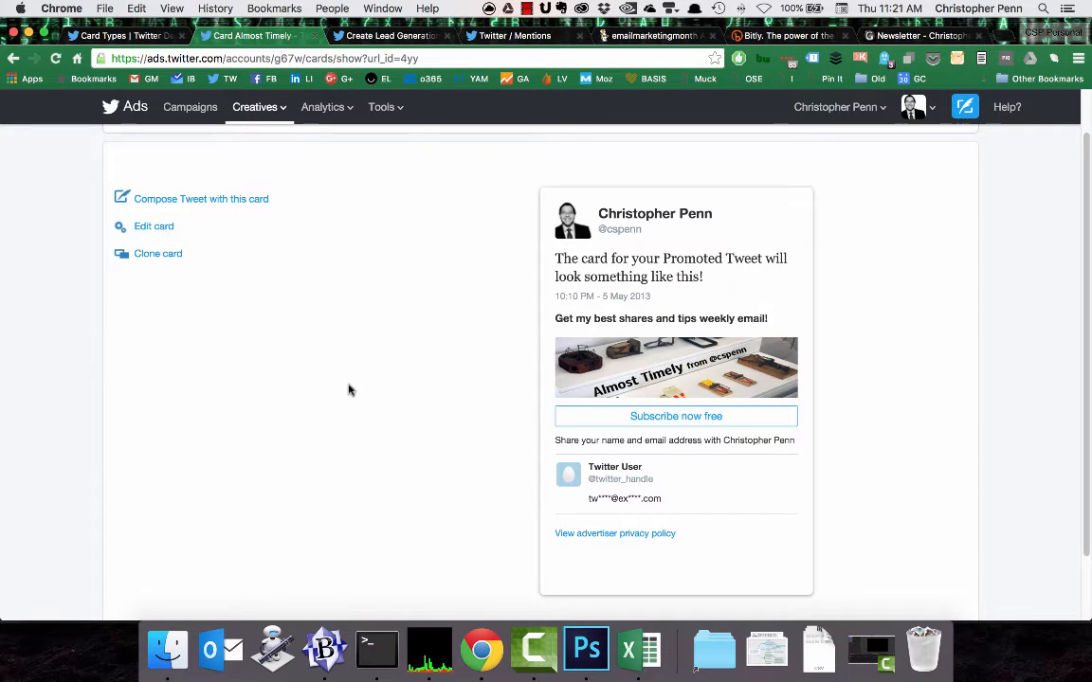
pyautogui.scroll(1, 347, 390)
pyautogui.scroll(1, 348, 390)
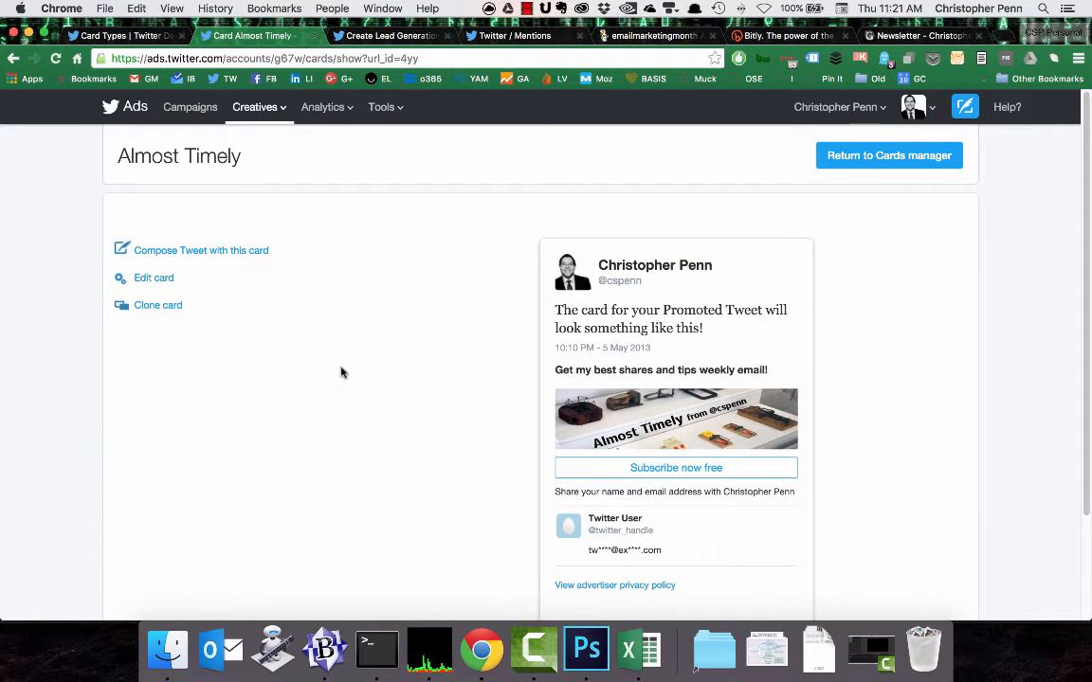
pyautogui.click(932, 163)
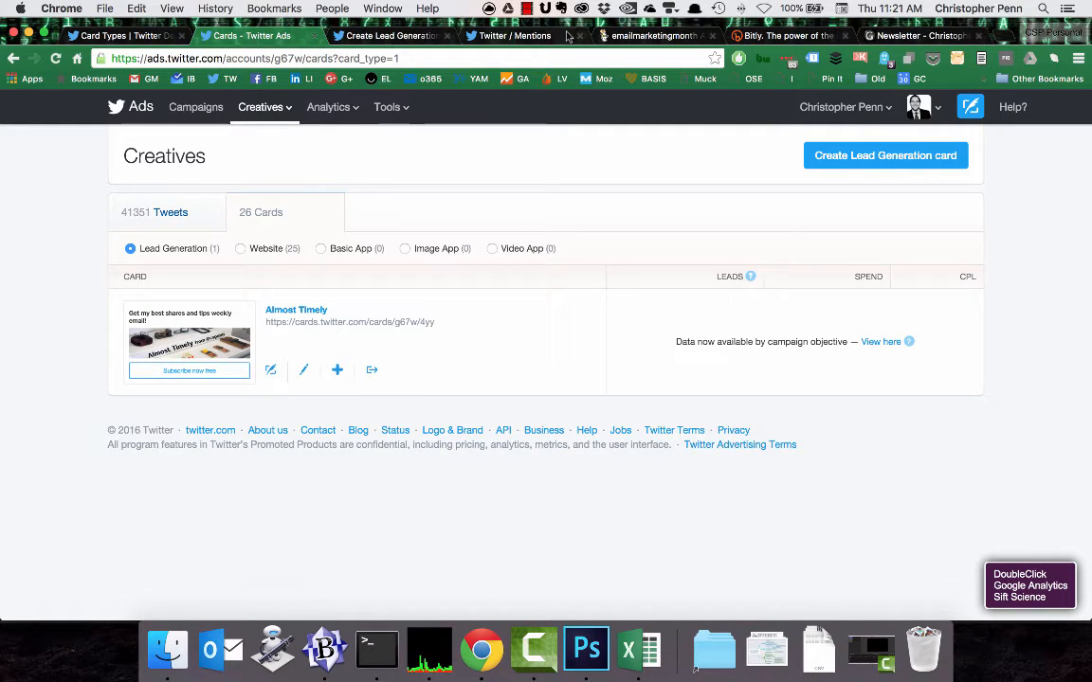
# Open the newsletter site's Disclosures page in a separate browser tab and bring up the Bitly links page.
pyautogui.click(895, 38)
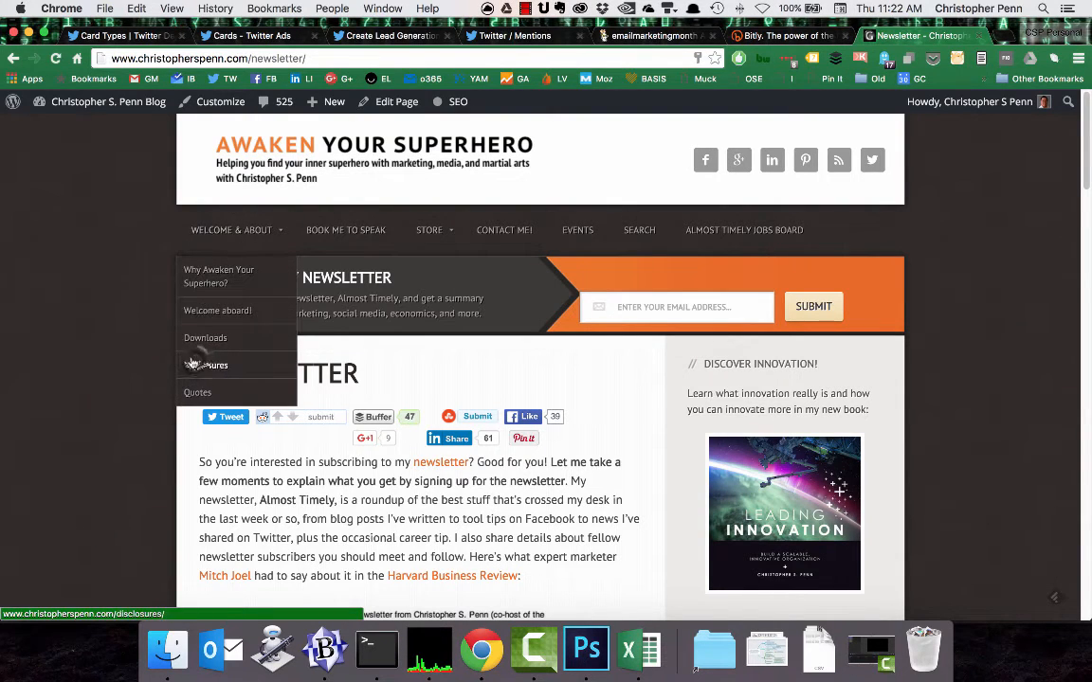
pyautogui.keyDown('super'); pyautogui.click(193, 359); pyautogui.keyUp('super')
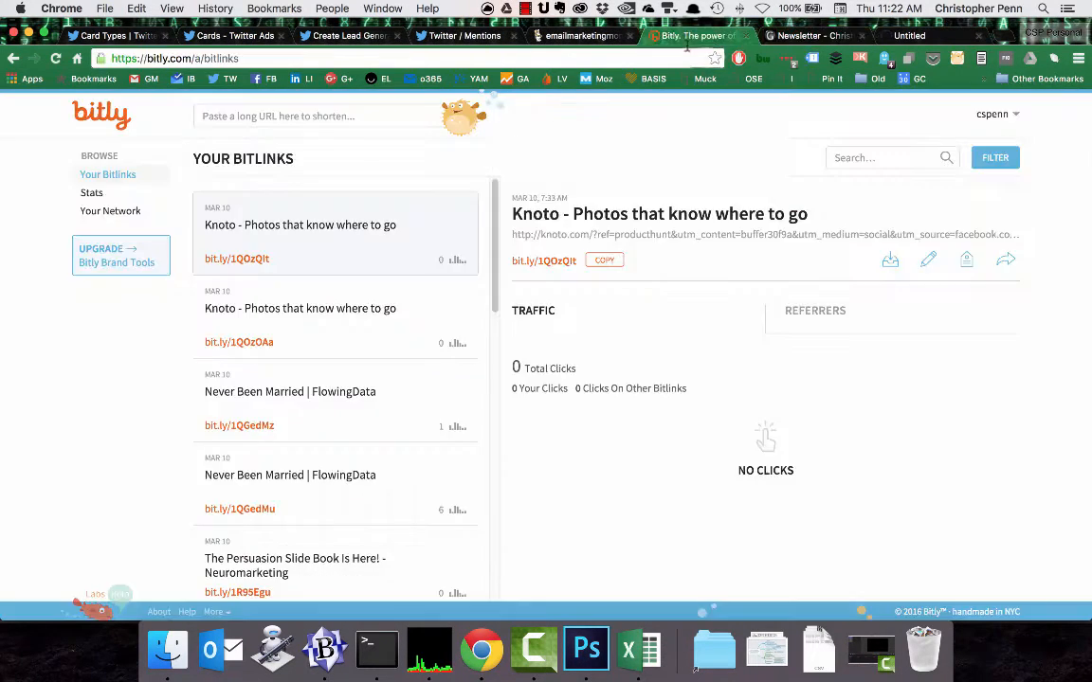
pyautogui.click(663, 35)
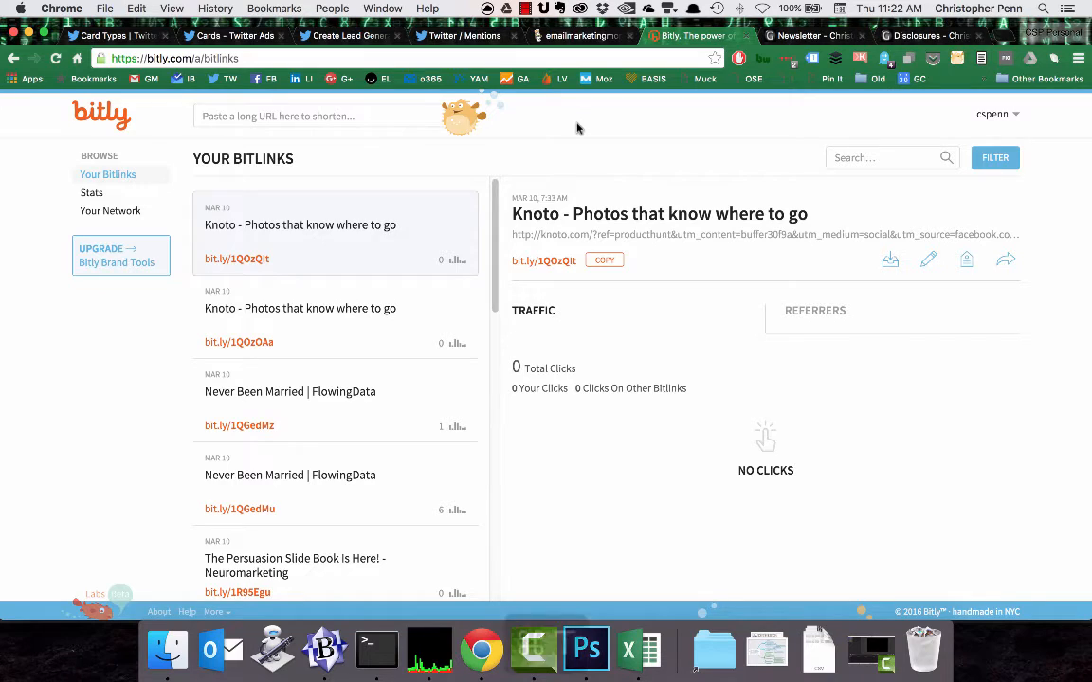
# Search the web for "google analytics url builder" in a new tab and open the Analytics Help URL builder page.
pyautogui.press('super+t')
pyautogui.write('google')
pyautogui.write(' analytics url builder')
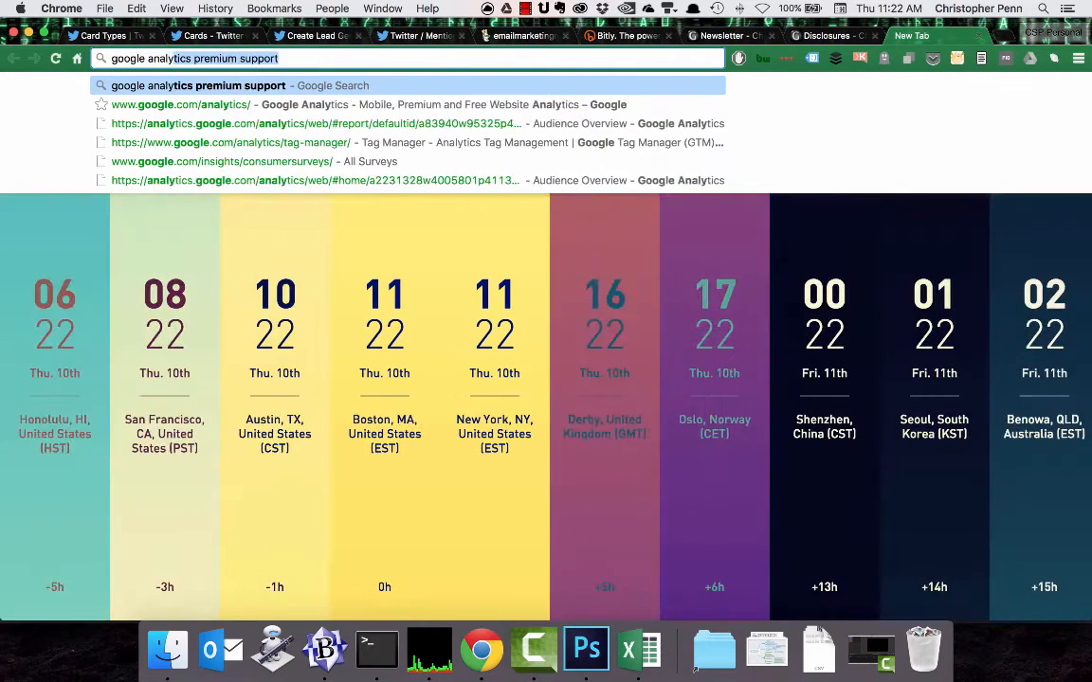
pyautogui.press('Return')
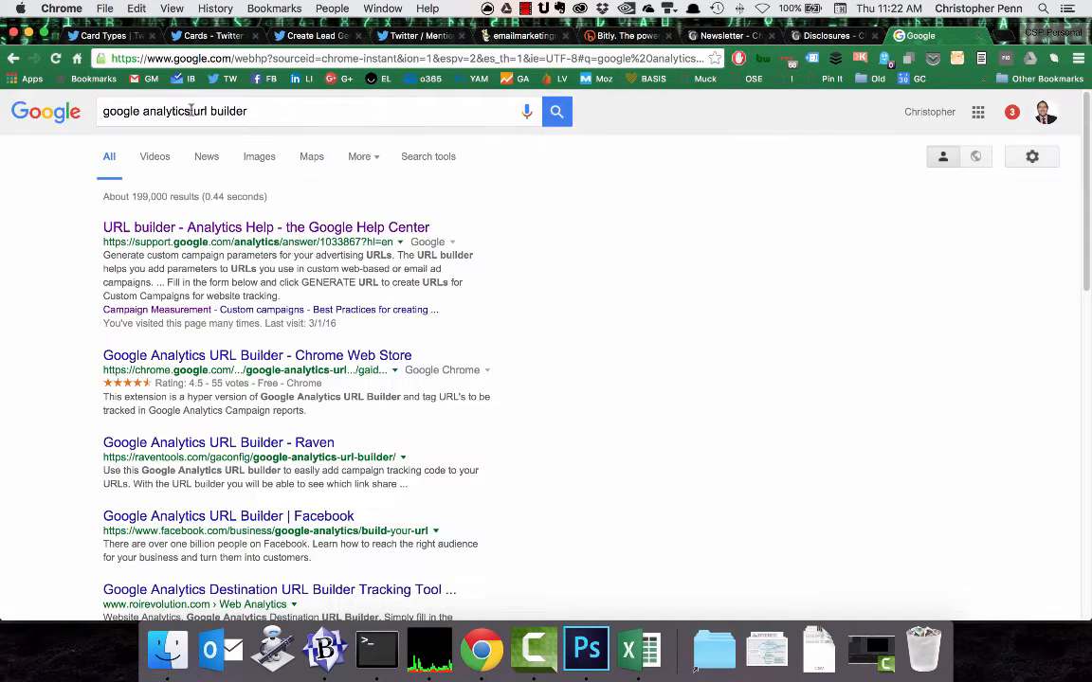
pyautogui.click(297, 229)
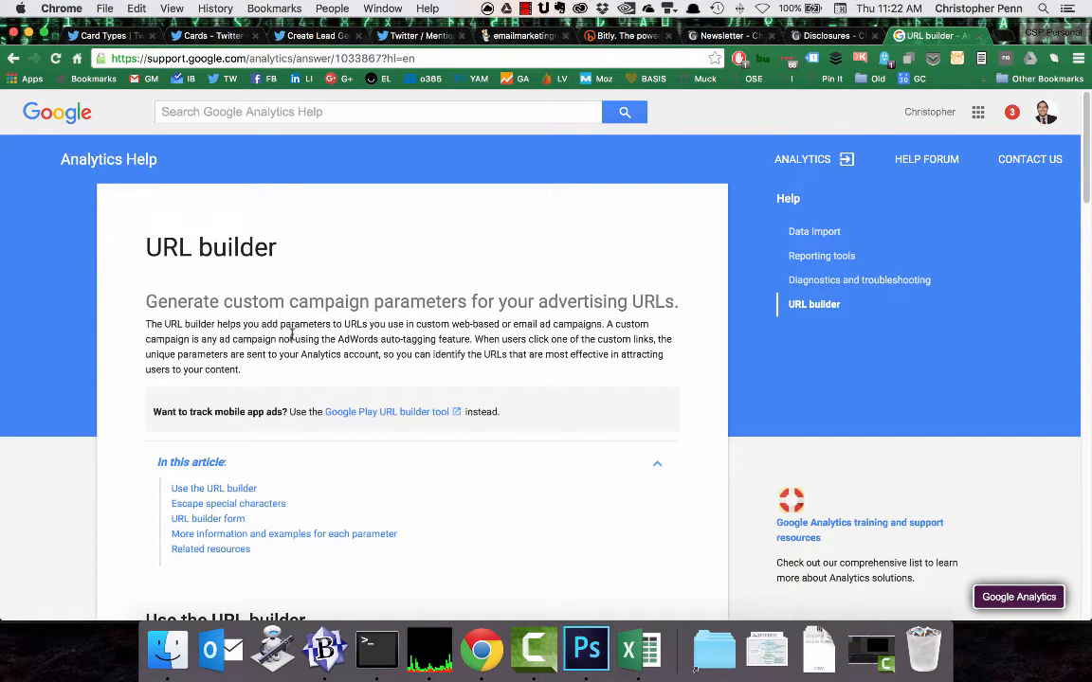
# Close the Card Types page and start a new Lead Generation card in Twitter Ads.
pyautogui.click(106, 35)
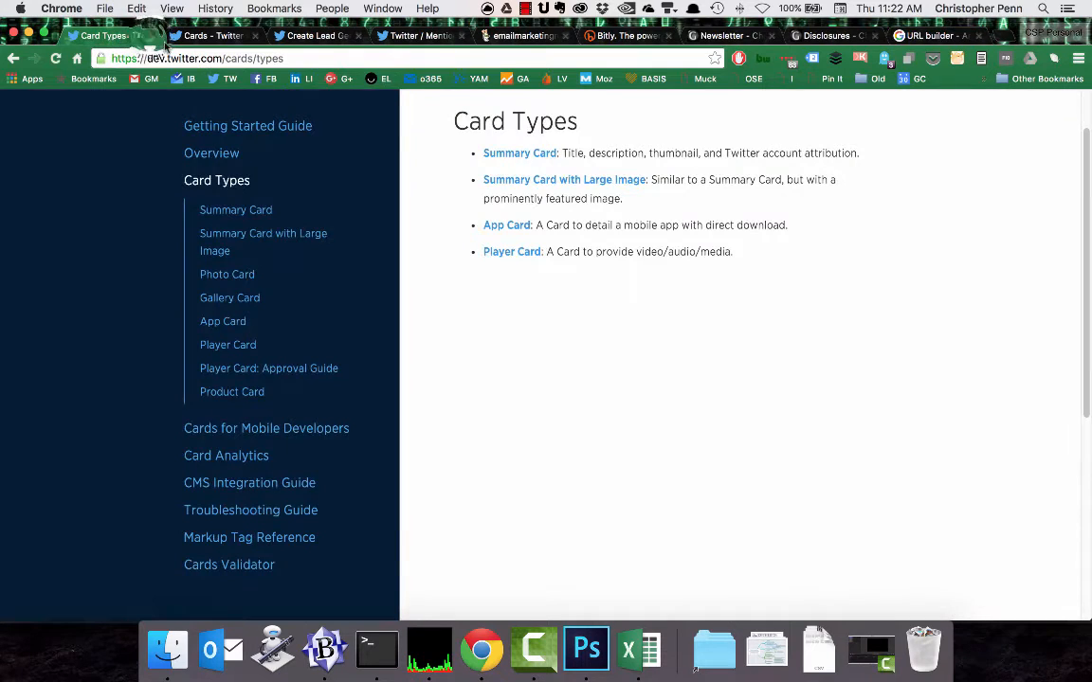
pyautogui.click(138, 35)
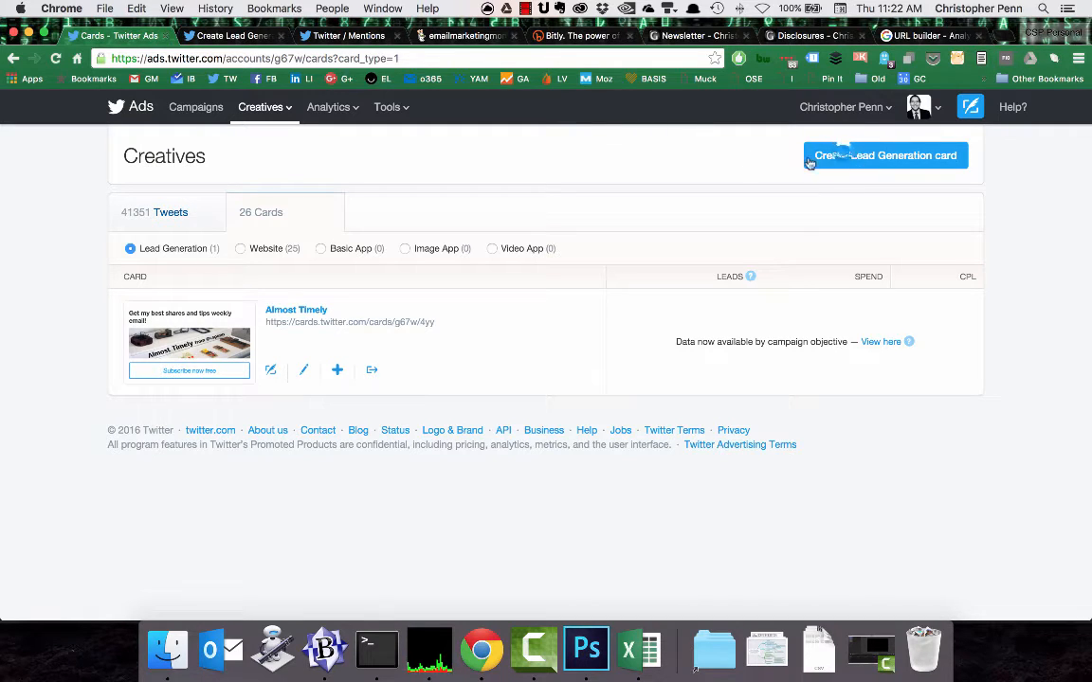
pyautogui.click(844, 157)
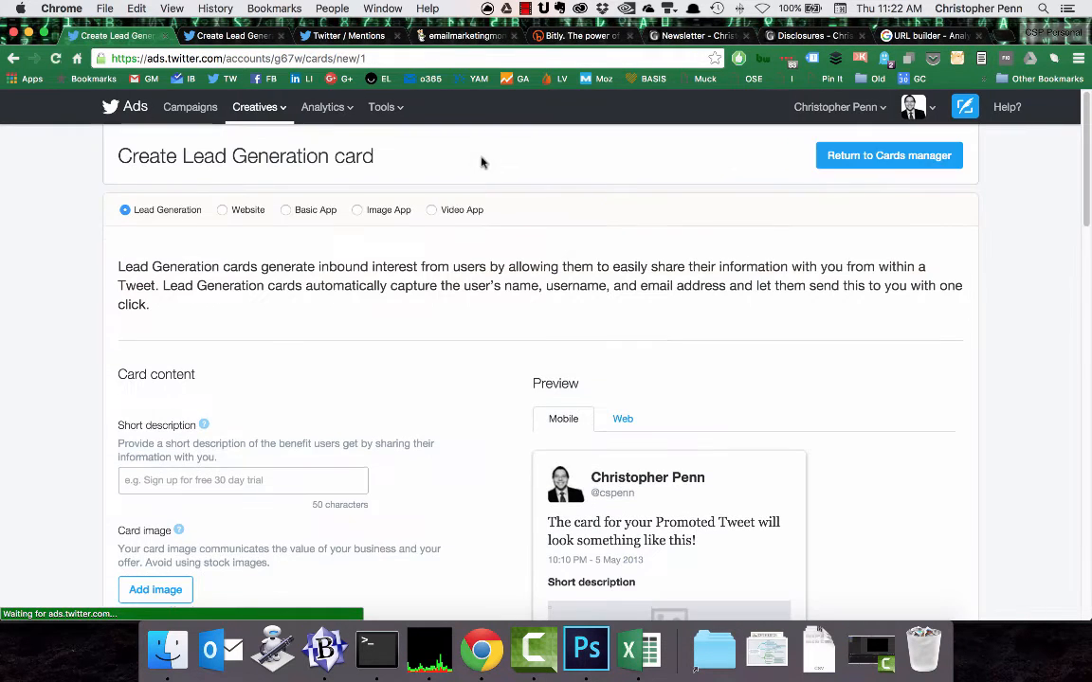
# Give the new card the short description "Subscribe free to the newsletter".
pyautogui.scroll(-1, 301, 469)
pyautogui.scroll(-5, 301, 469)
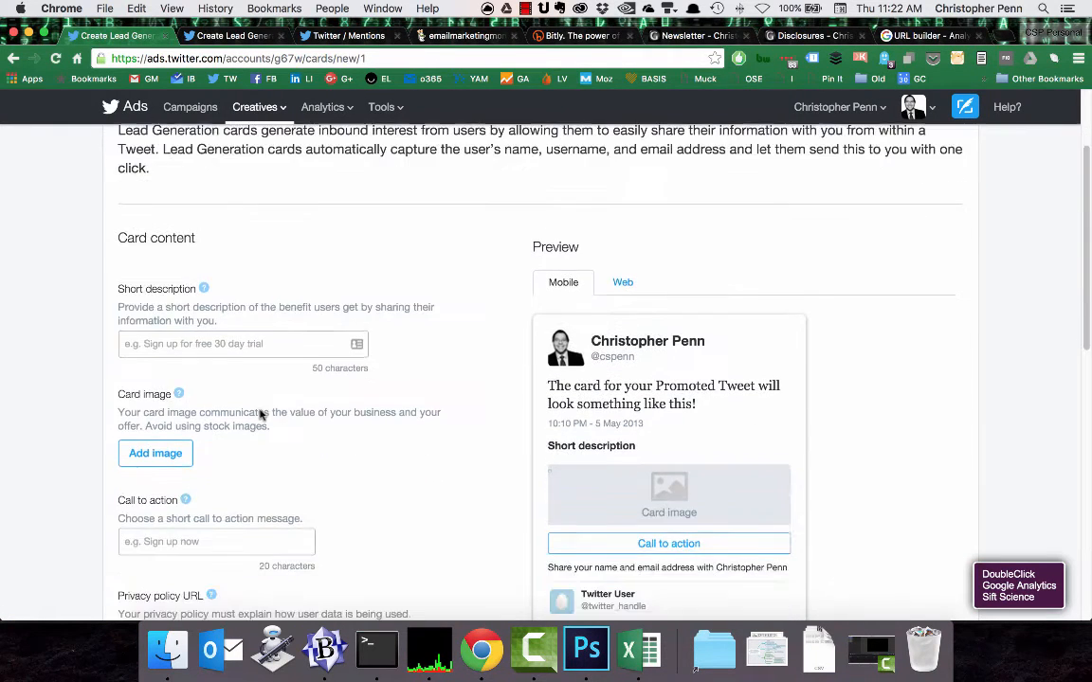
pyautogui.click(216, 301)
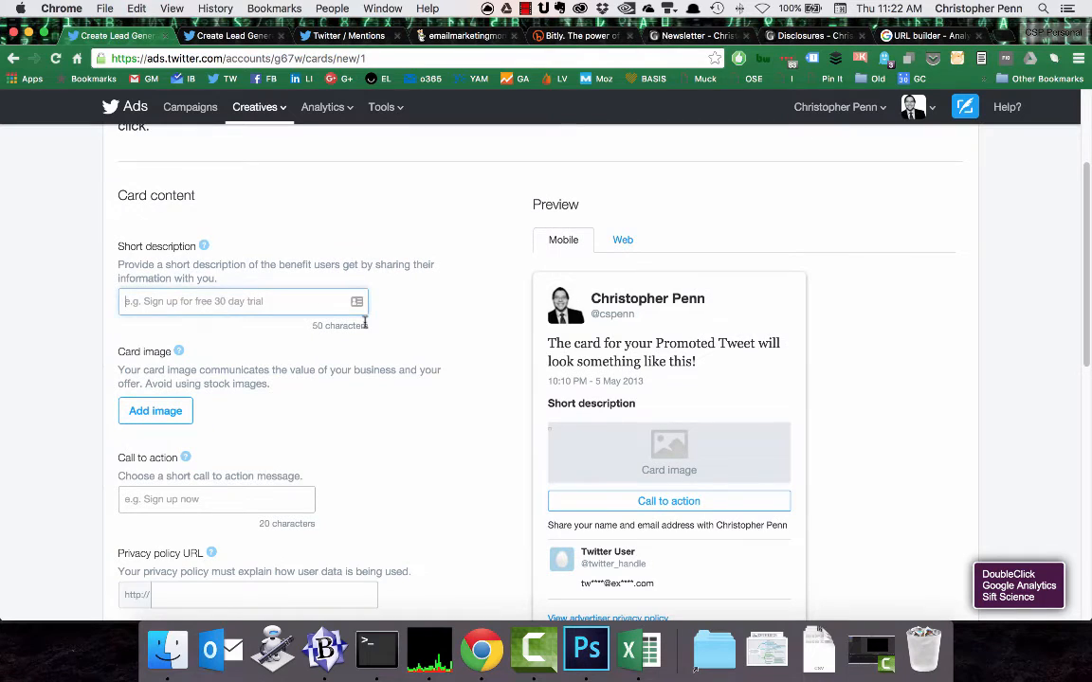
pyautogui.write('Subscribe free to')
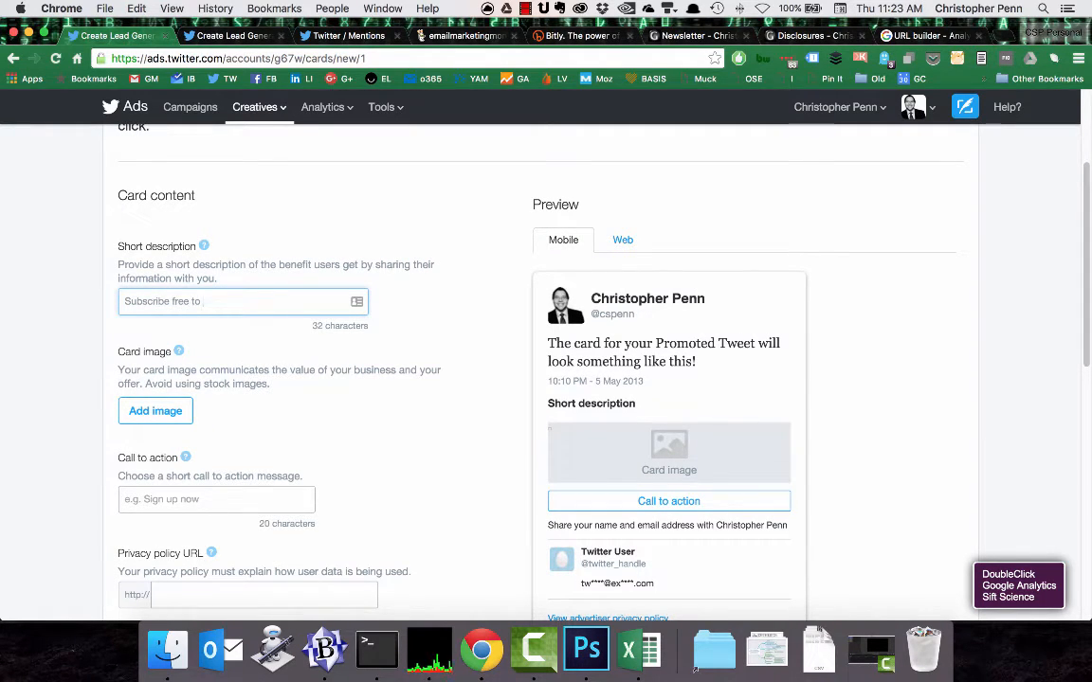
pyautogui.write(' the newsletter')
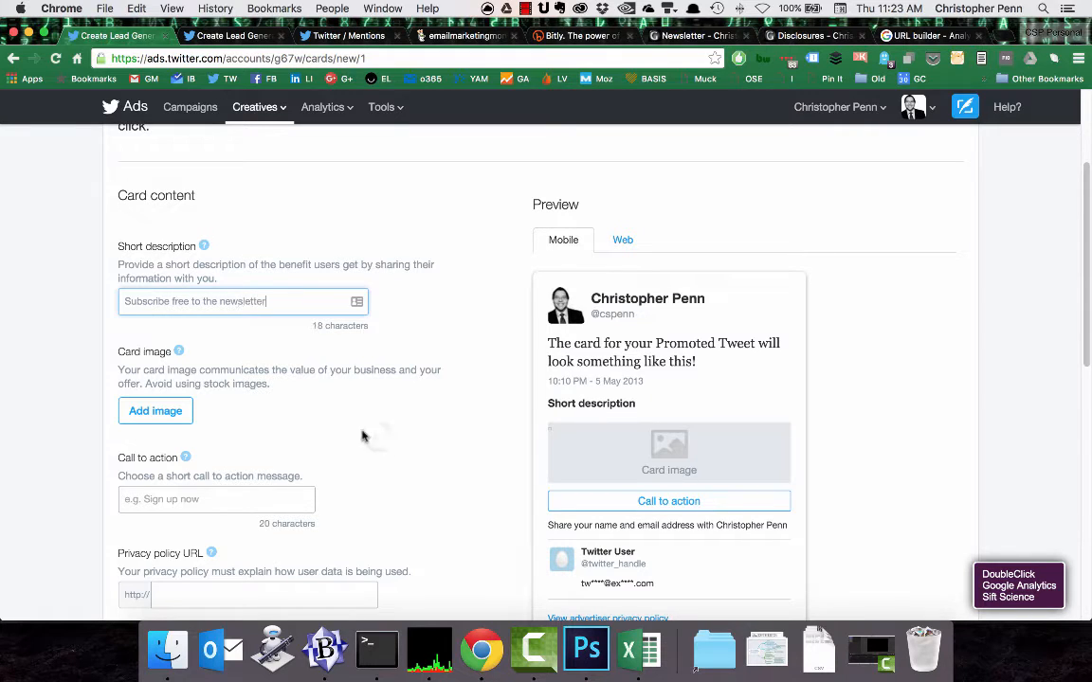
pyautogui.click(378, 439)
# Open the image selection dialog for the card image.
pyautogui.scroll(-1, 211, 423)
pyautogui.scroll(-1, 210, 424)
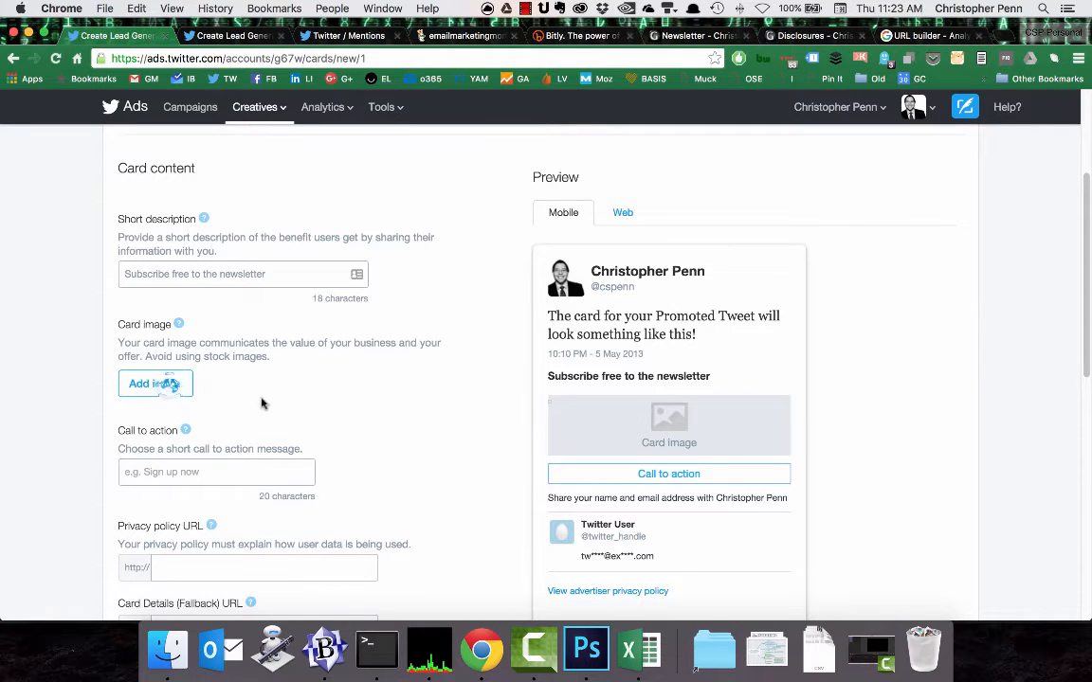
pyautogui.click(182, 384)
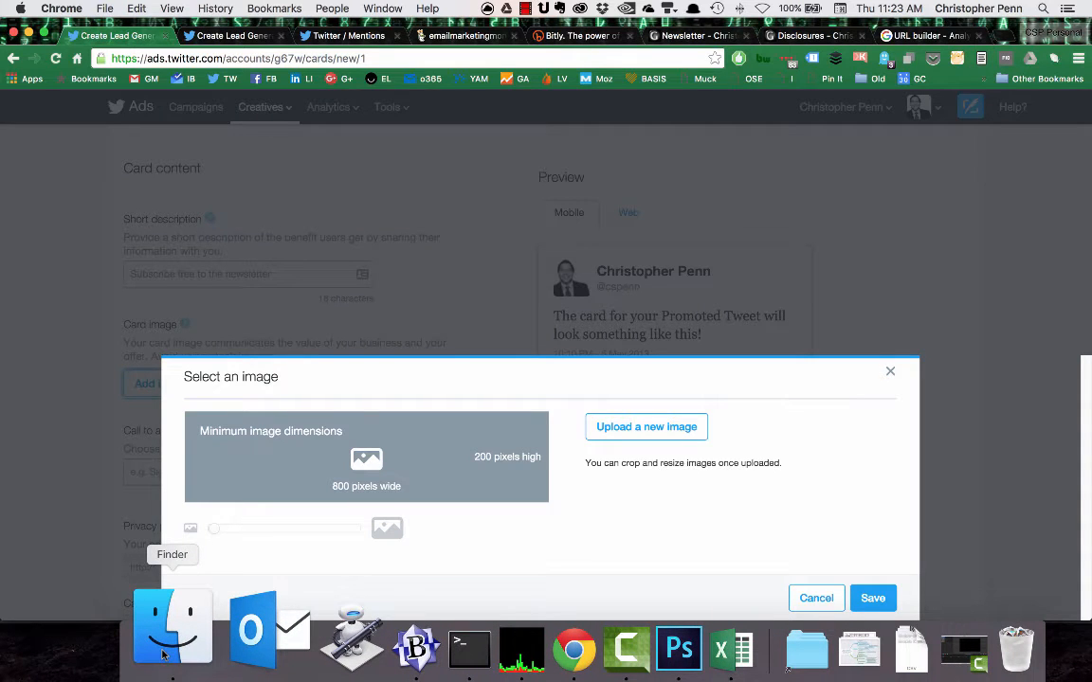
pyautogui.click(525, 9)
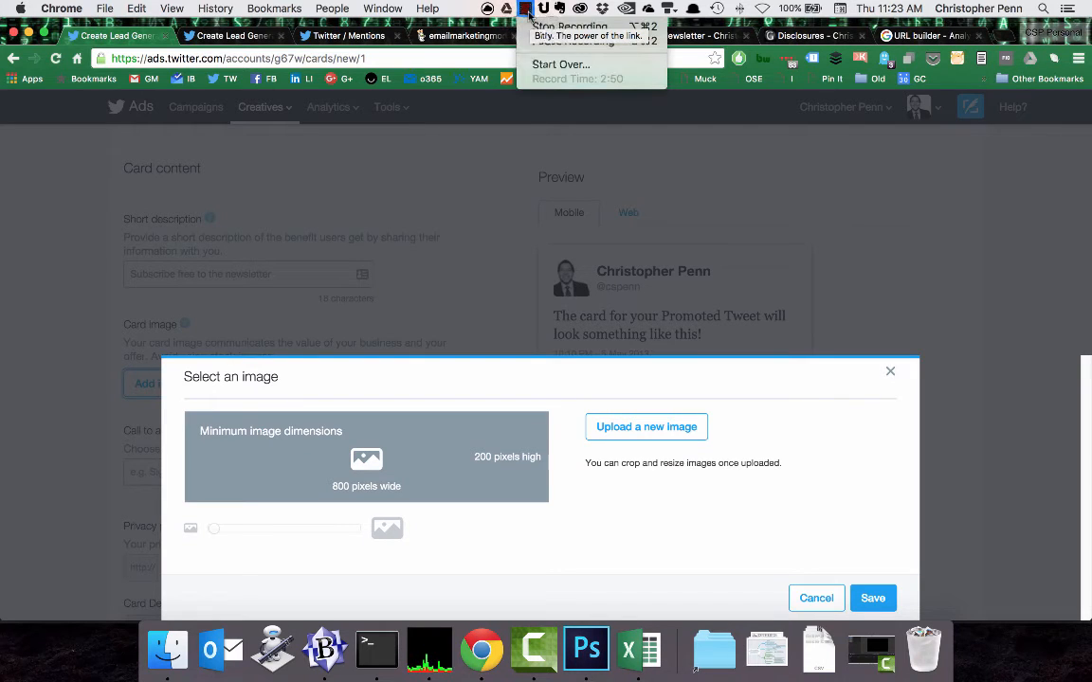
pyautogui.click(533, 28)
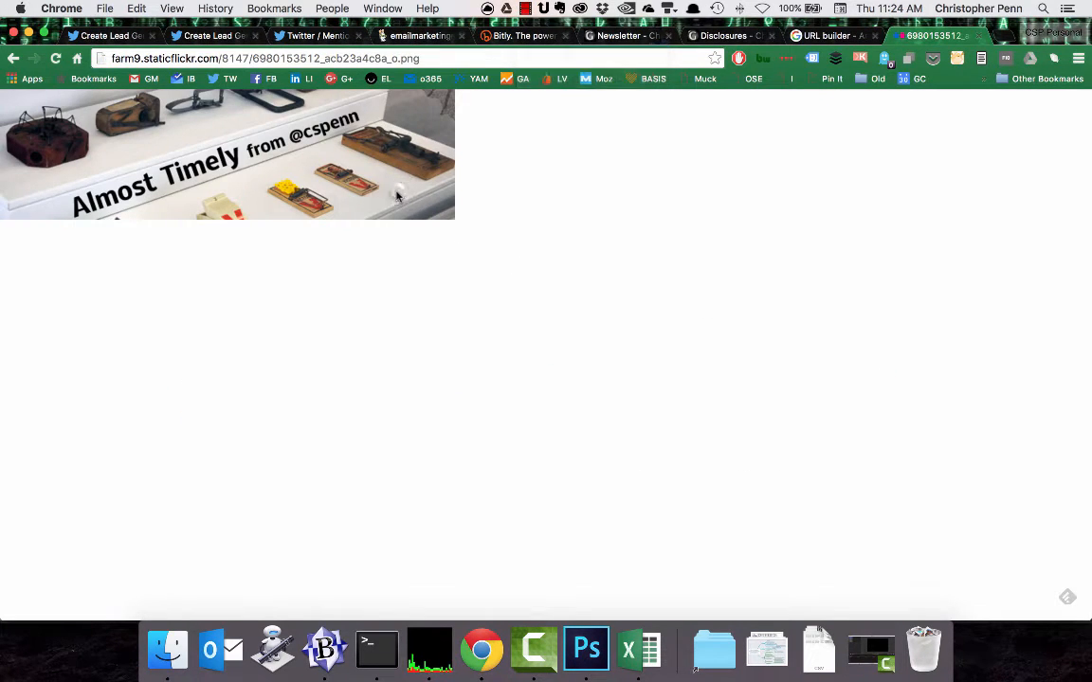
pyautogui.rightClick(397, 196)
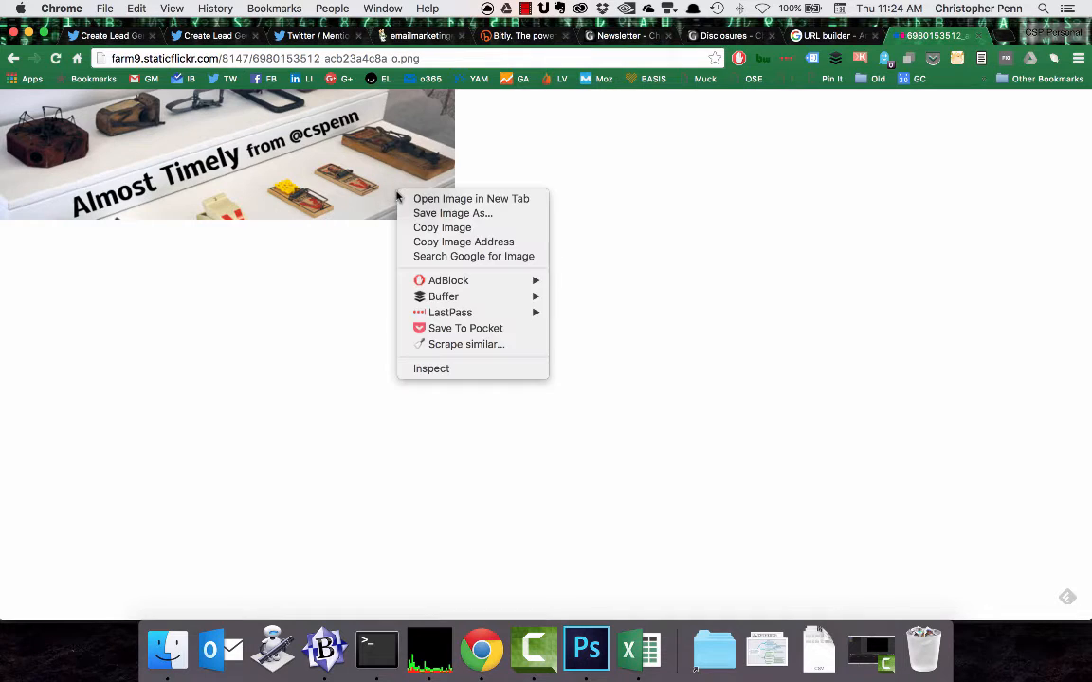
pyautogui.click(516, 213)
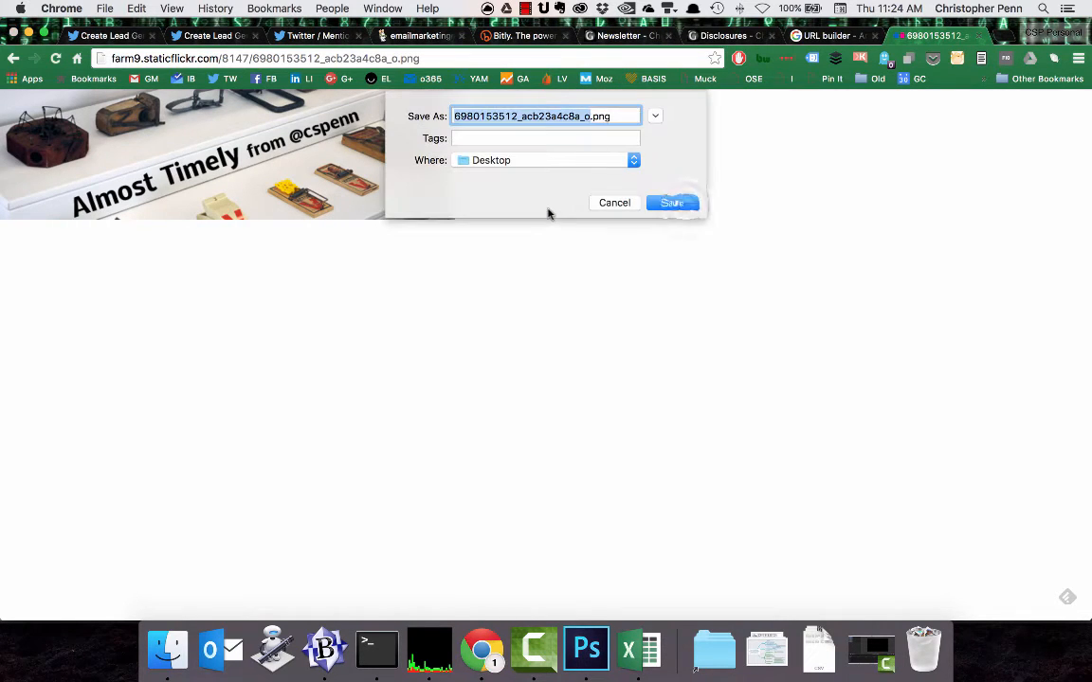
pyautogui.click(675, 203)
pyautogui.click(586, 590)
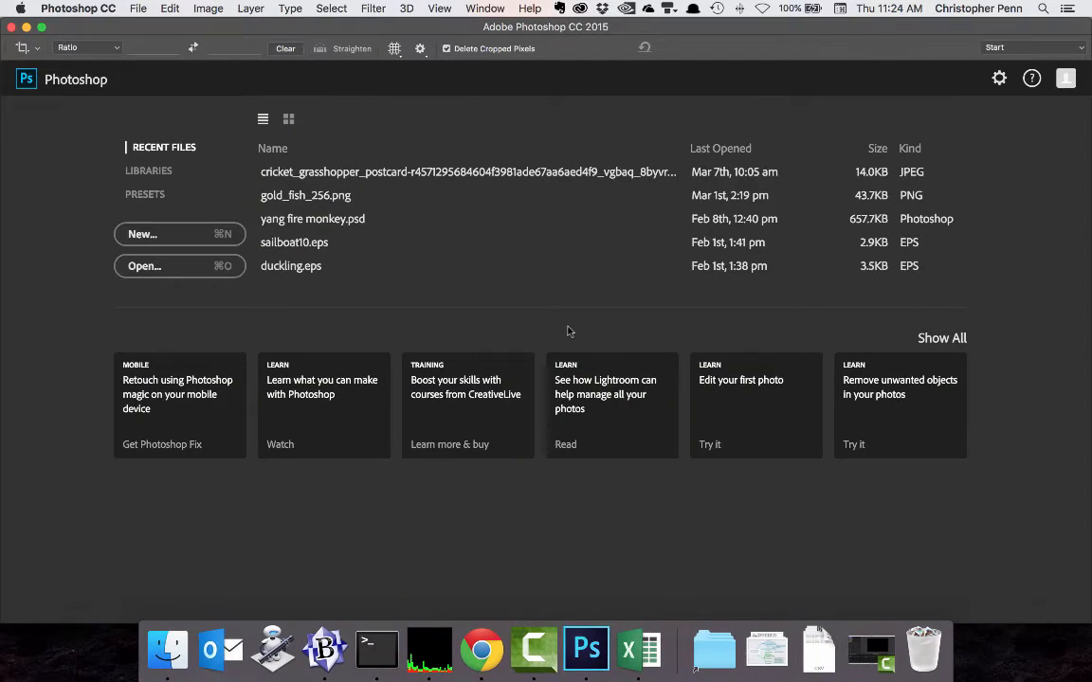
pyautogui.press('super+o')
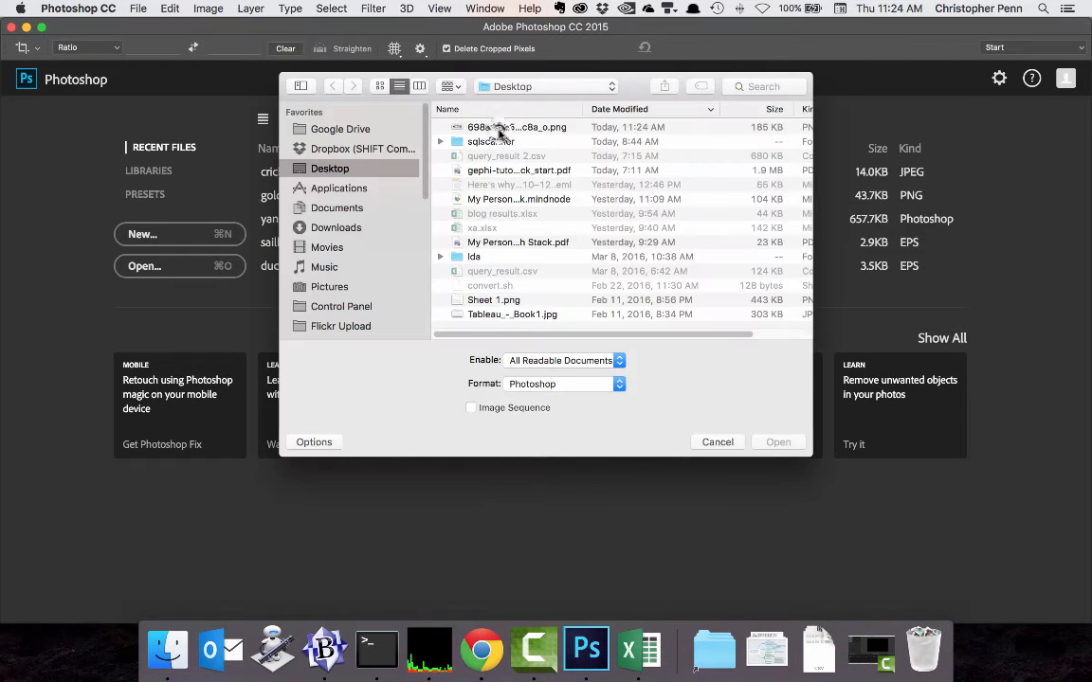
pyautogui.click(494, 127)
pyautogui.click(778, 441)
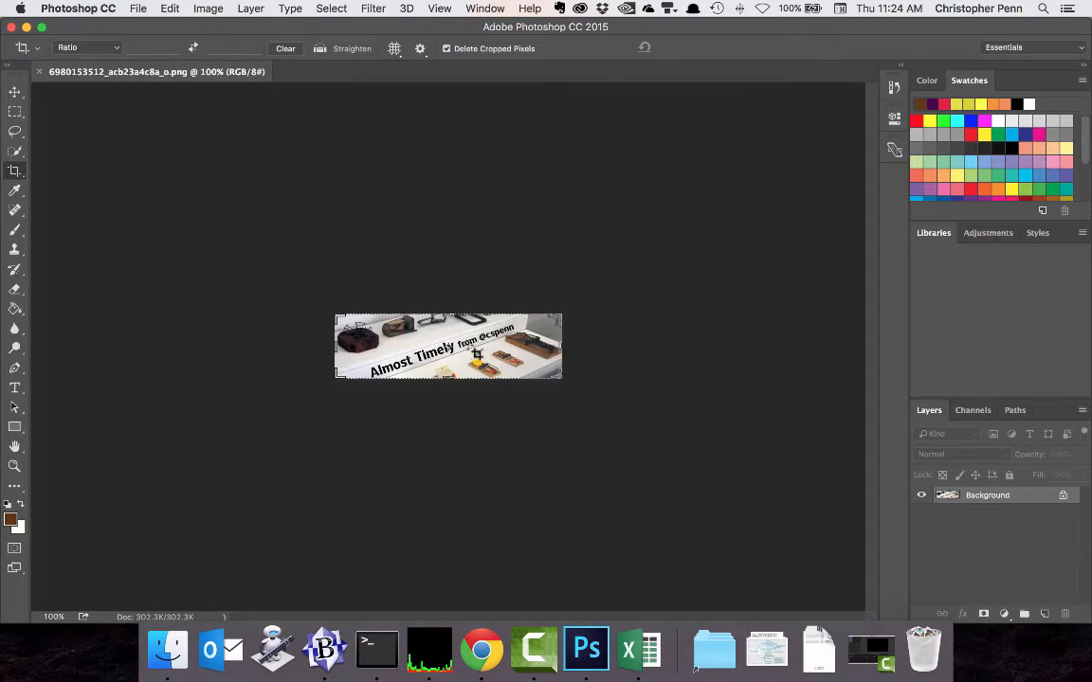
# Resize the banner image to 800 pixels wide by 200 pixels high with the width and height unlinked.
pyautogui.click(201, 10)
pyautogui.click(208, 9)
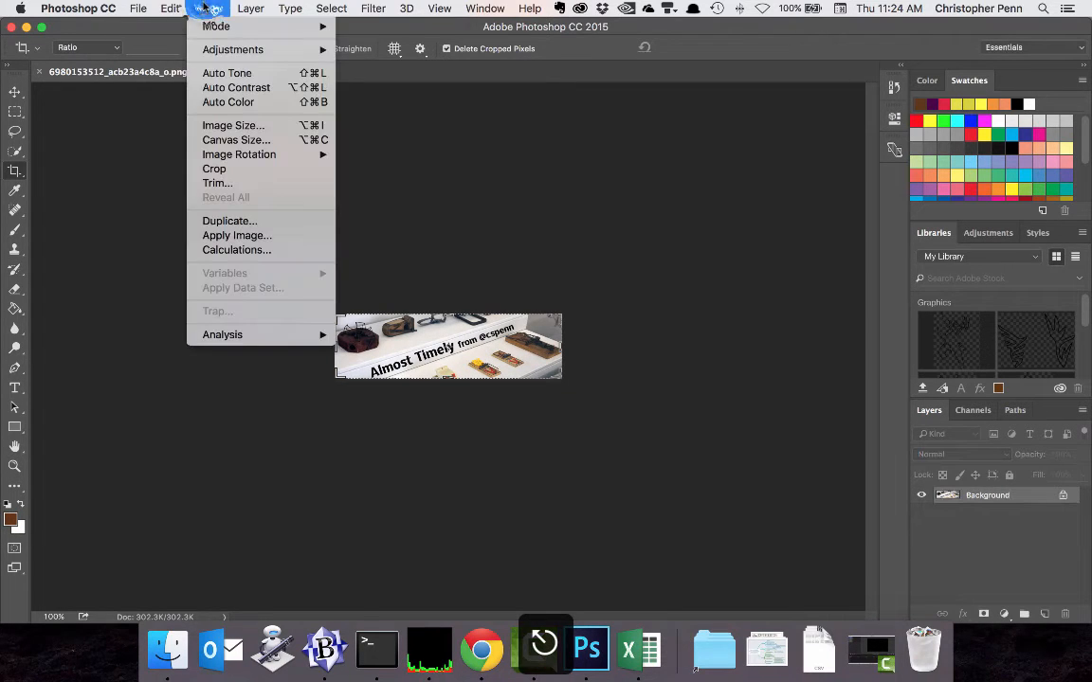
pyautogui.click(254, 124)
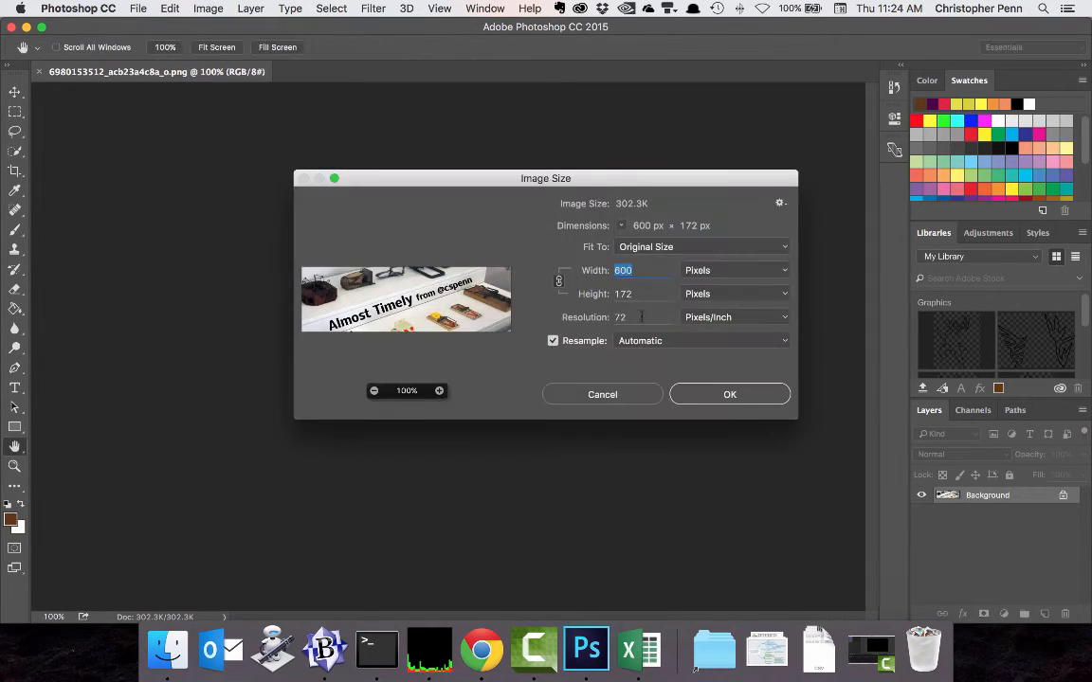
pyautogui.click(560, 282)
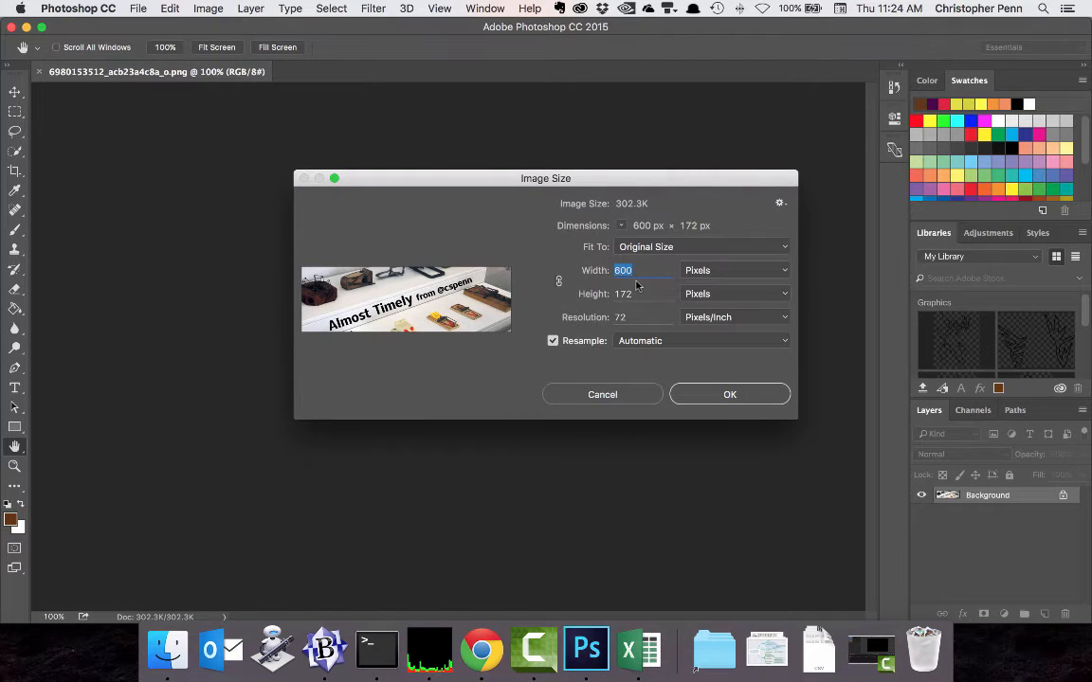
pyautogui.write('800')
pyautogui.press('Tab')
pyautogui.write('200')
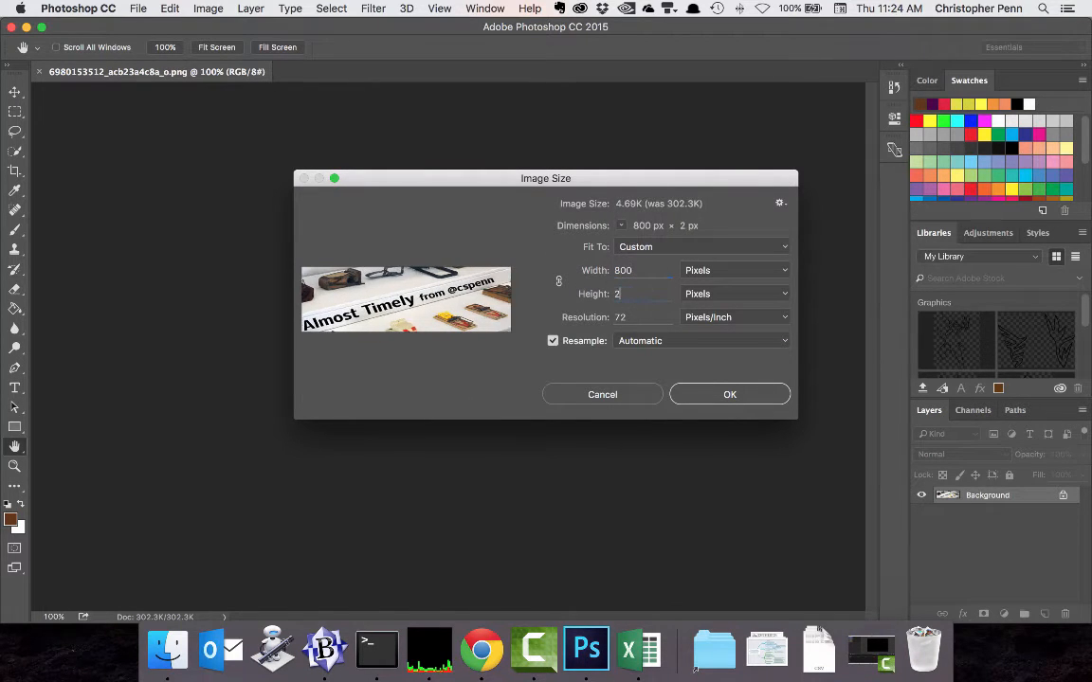
pyautogui.click(718, 392)
pyautogui.press('c')
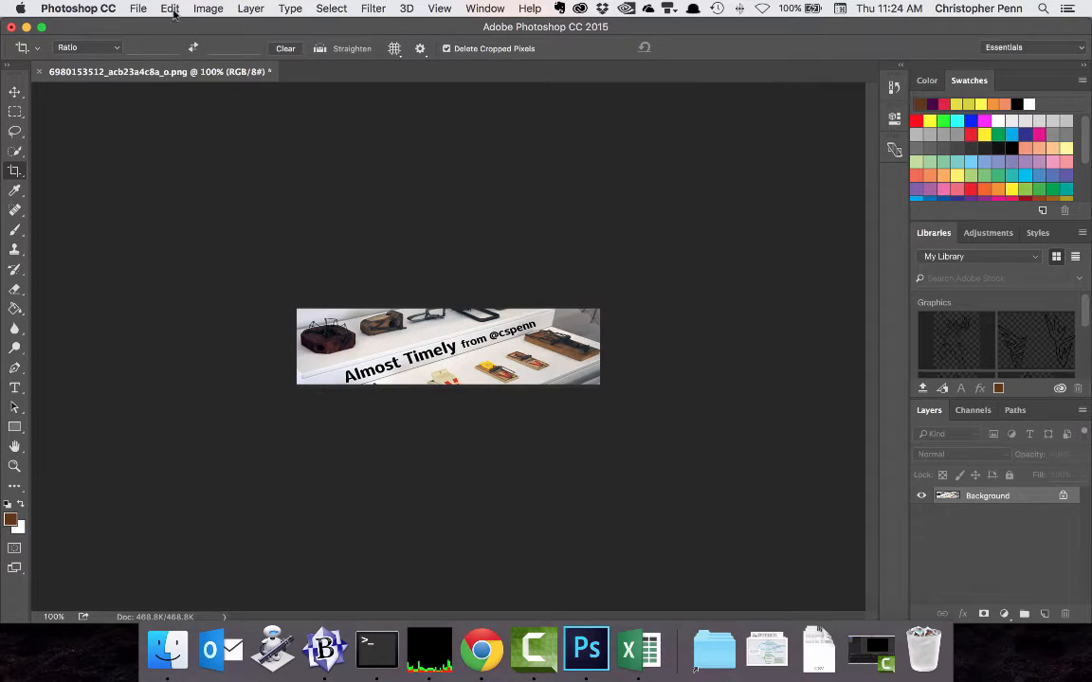
# Save the resized banner, switch back to Chrome and upload it from the Desktop as the Twitter card image.
pyautogui.press('super+s')
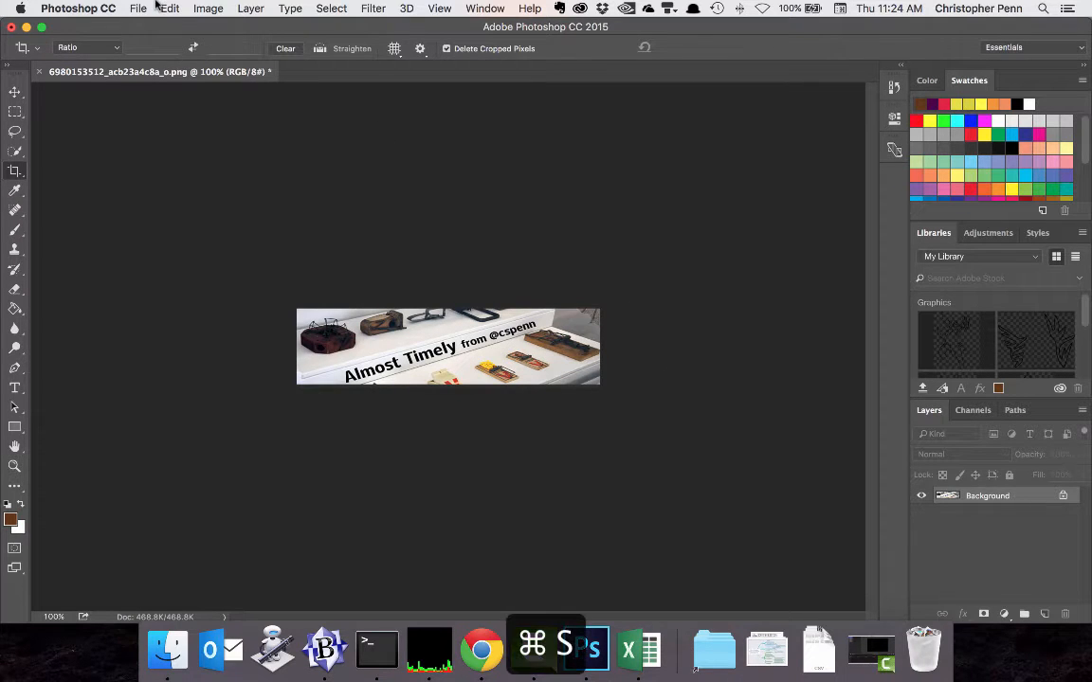
pyautogui.click(494, 642)
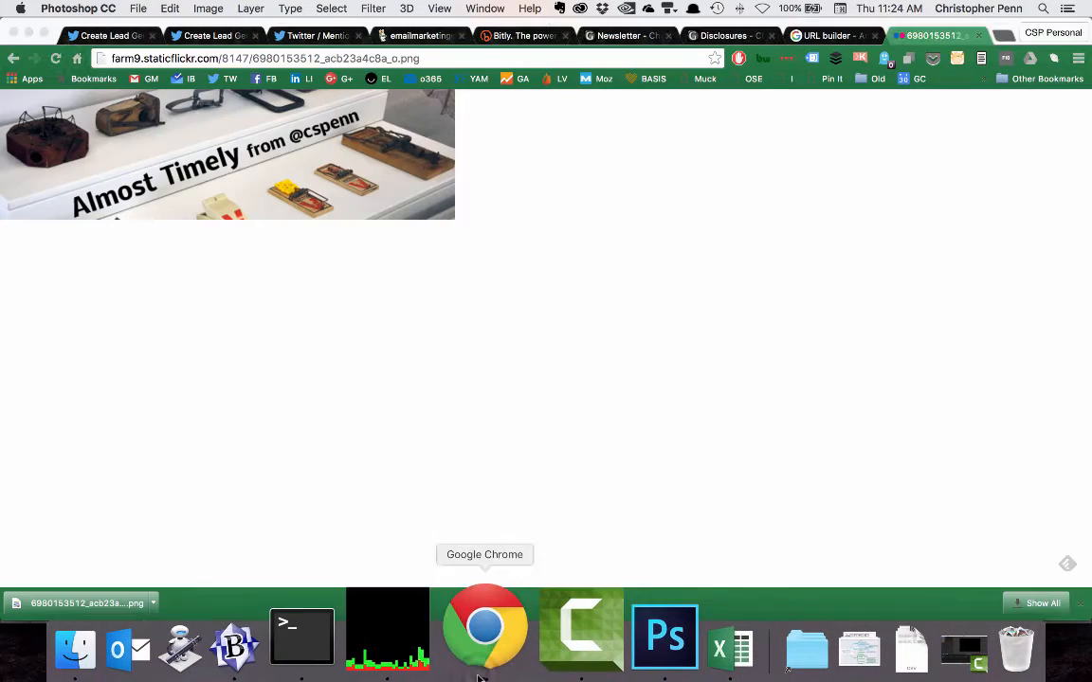
pyautogui.click(112, 35)
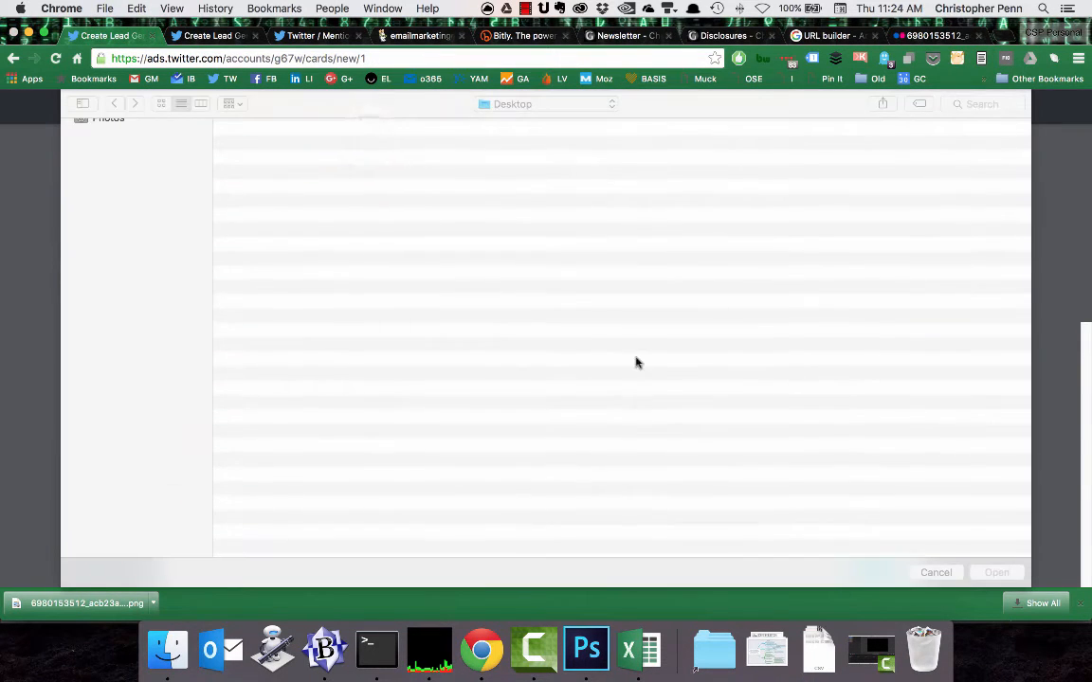
pyautogui.doubleClick(367, 147)
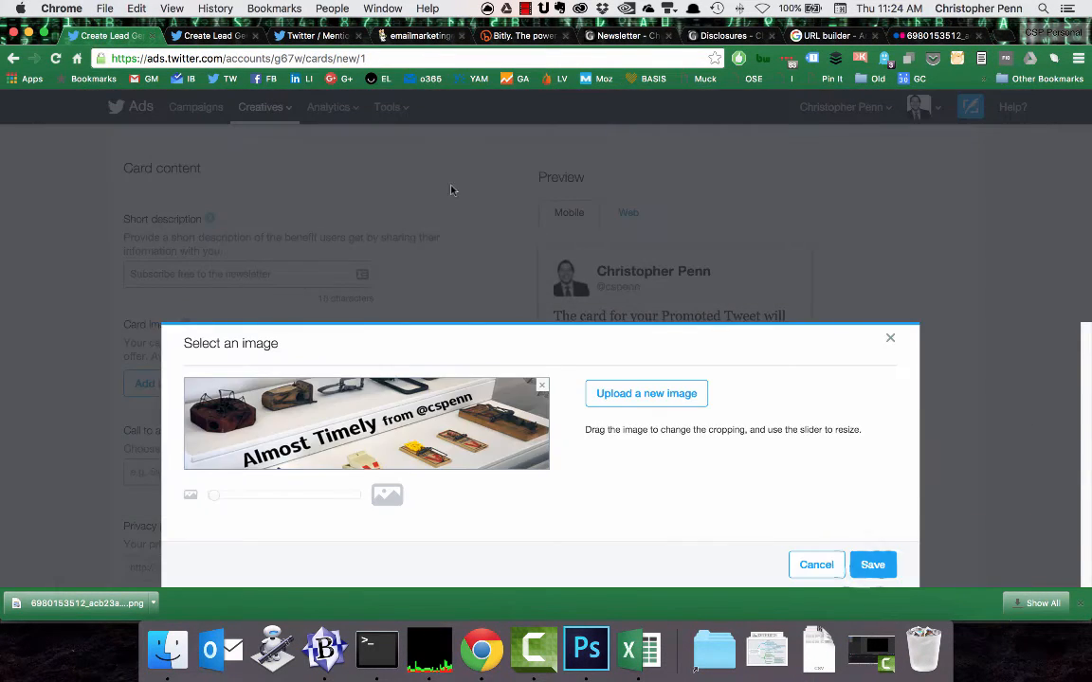
pyautogui.click(865, 565)
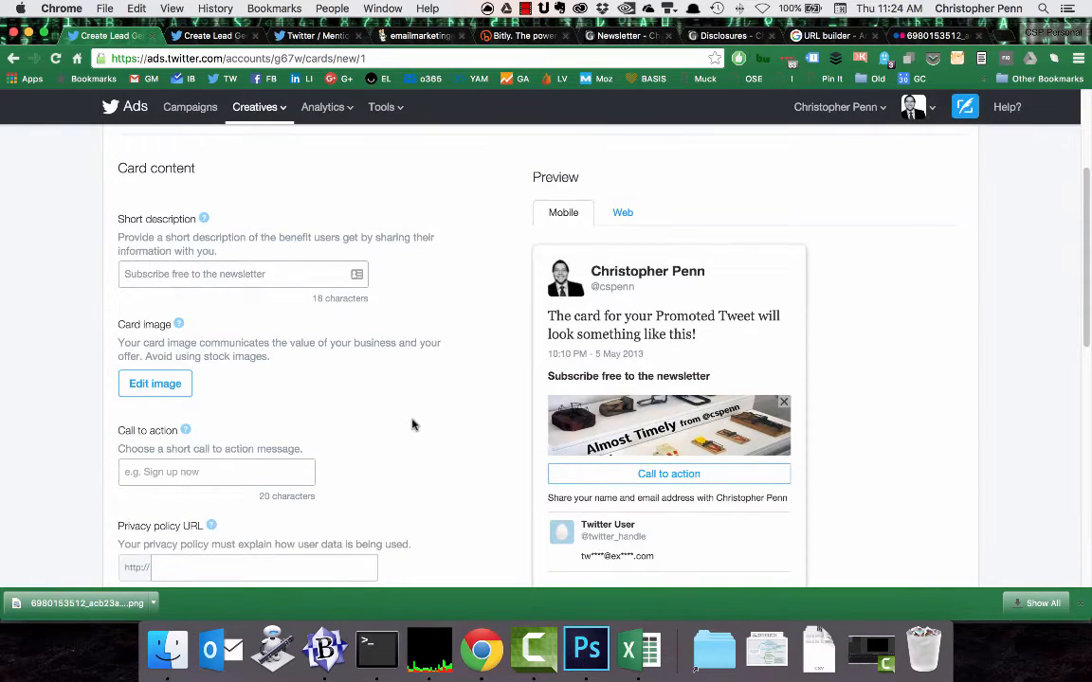
# Set the card's call to action to "Subscribe for free!".
pyautogui.scroll(-2, 297, 438)
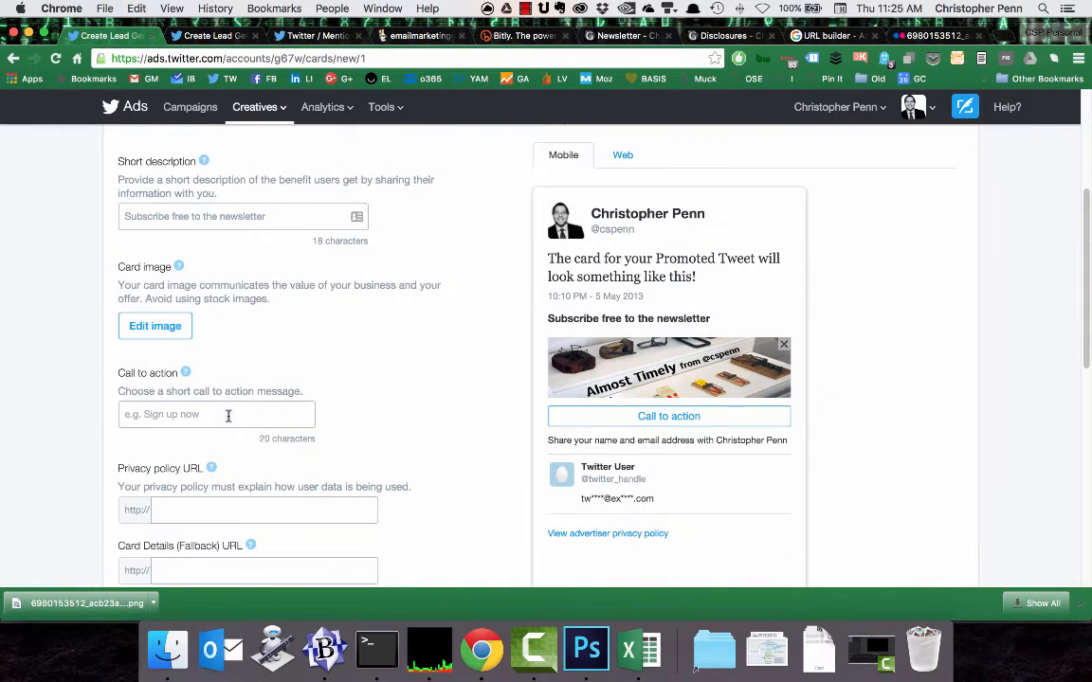
pyautogui.click(228, 415)
pyautogui.write('Subscribe for free!')
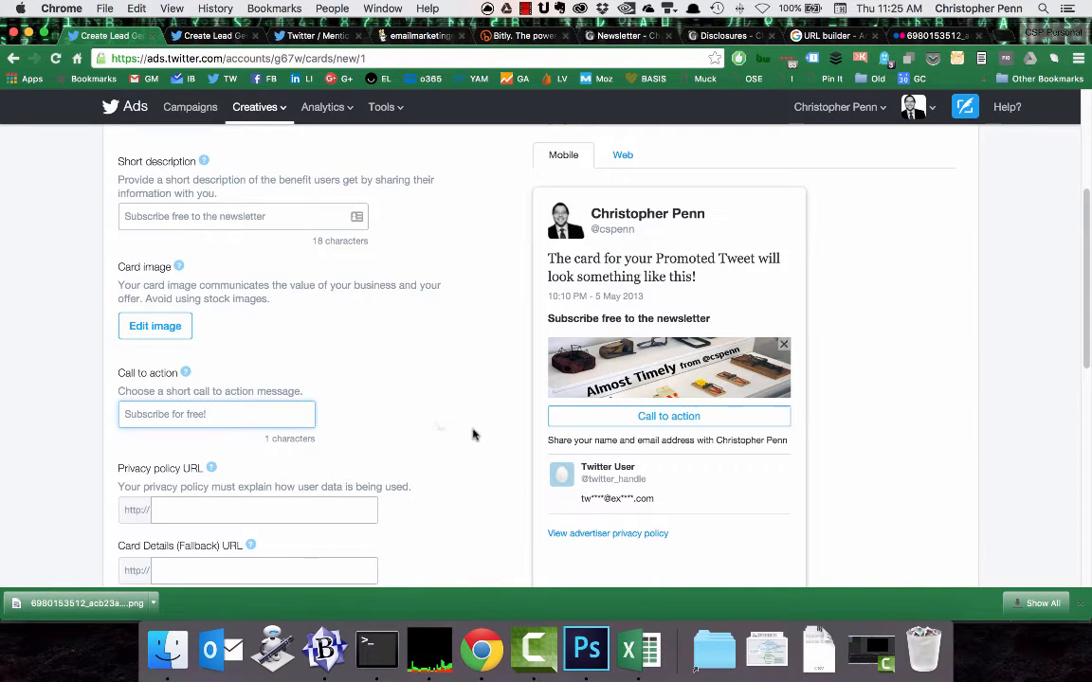
pyautogui.click(474, 435)
pyautogui.scroll(-1, 455, 426)
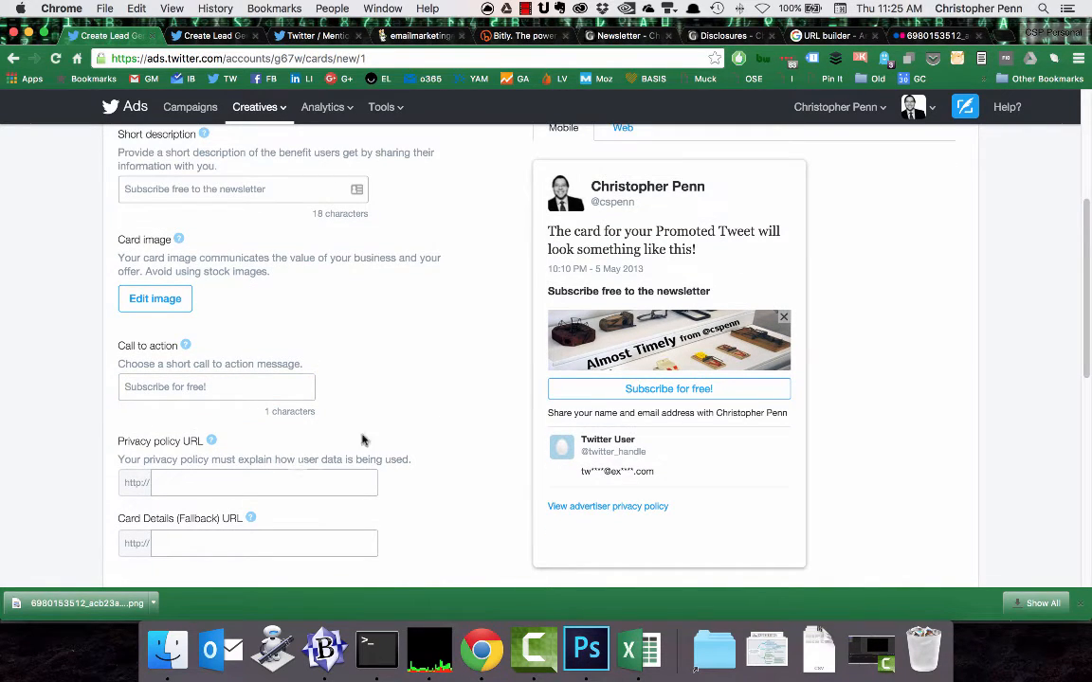
pyautogui.scroll(-1, 362, 439)
pyautogui.click(297, 451)
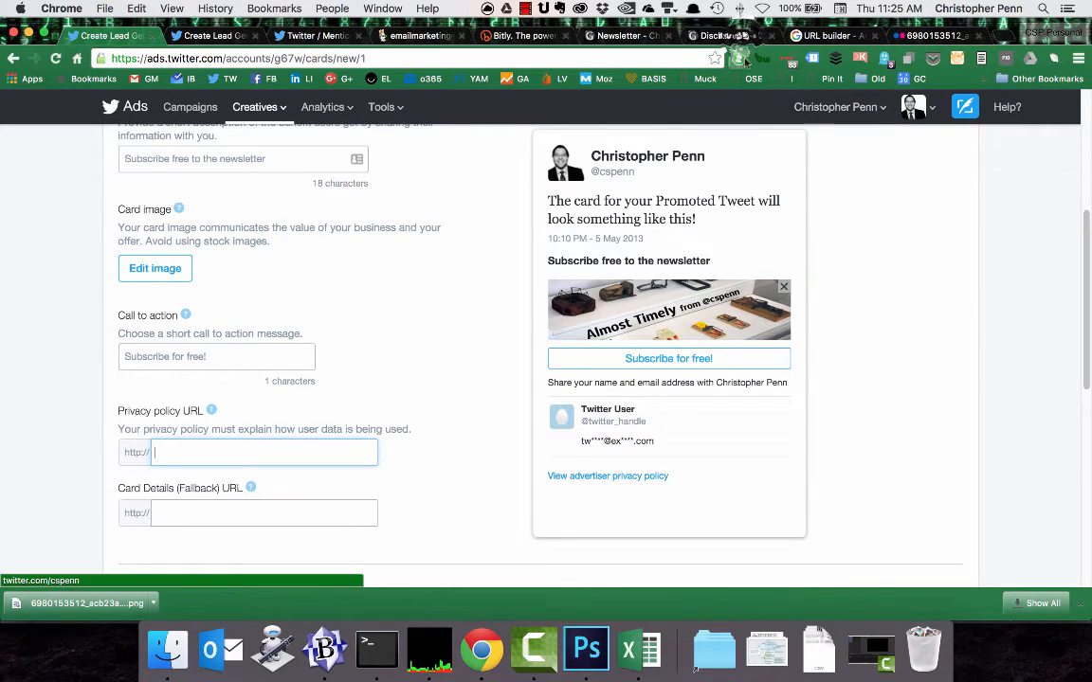
pyautogui.click(723, 35)
pyautogui.press('super+l')
pyautogui.press('super+c')
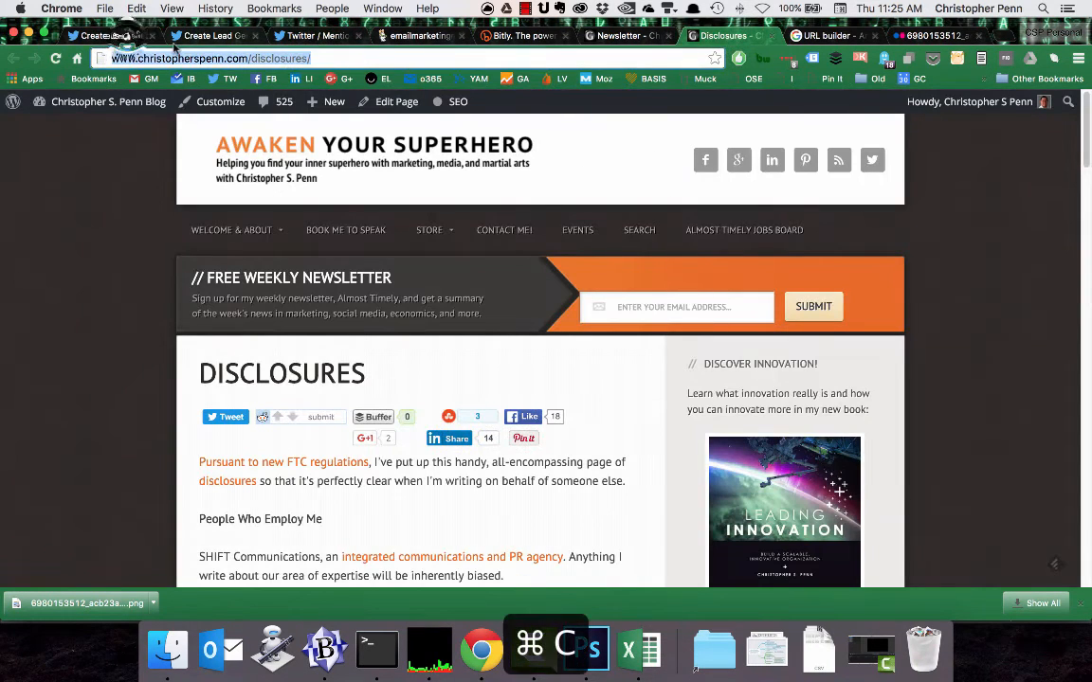
pyautogui.click(109, 36)
pyautogui.press('super+v')
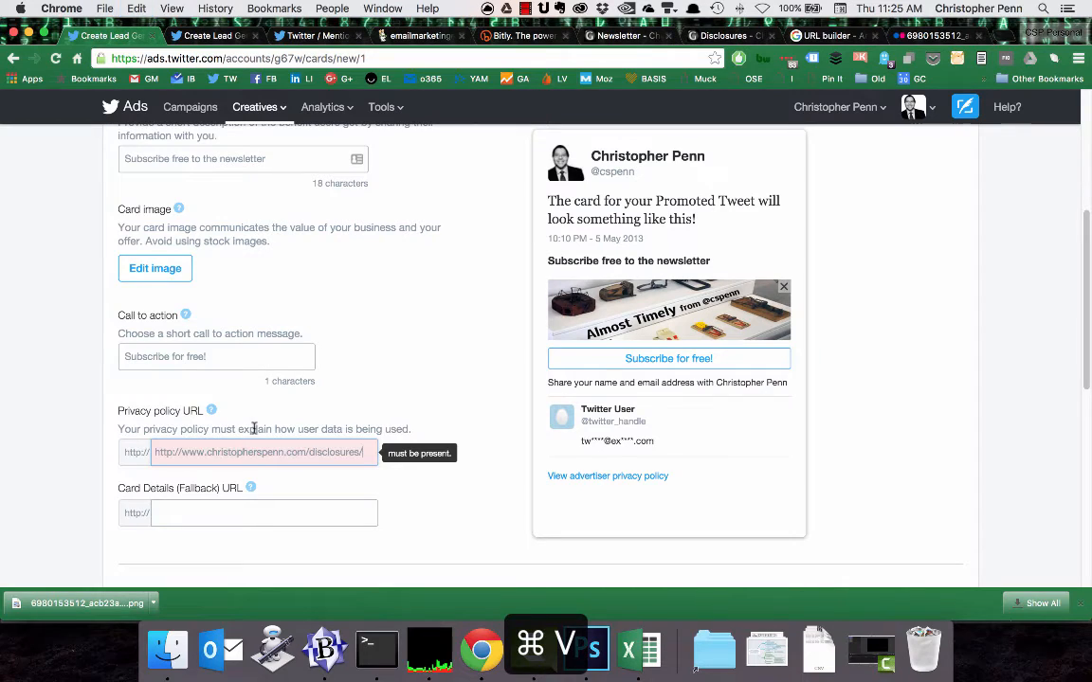
pyautogui.moveTo(156, 453); pyautogui.dragTo(174, 452)
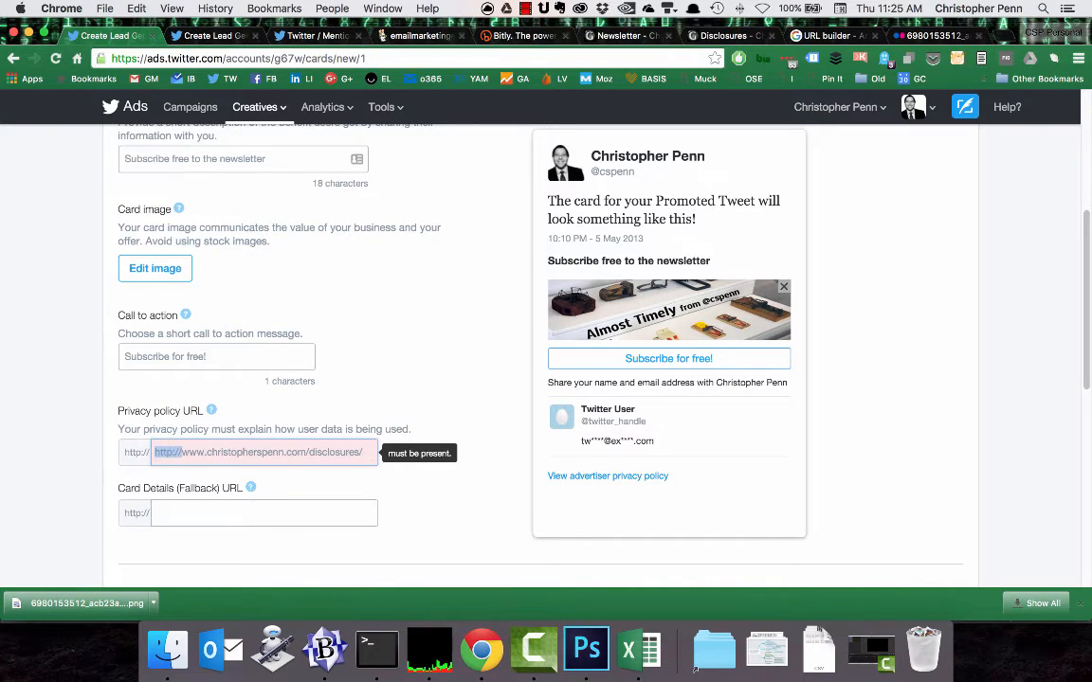
pyautogui.press('BackSpace')
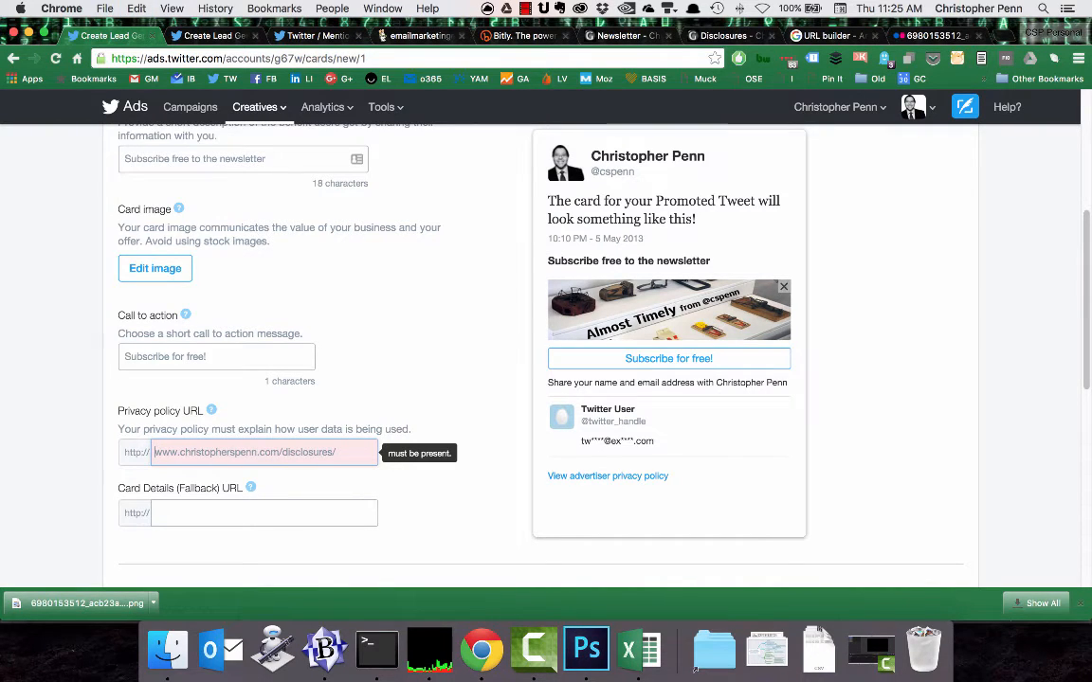
pyautogui.click(247, 508)
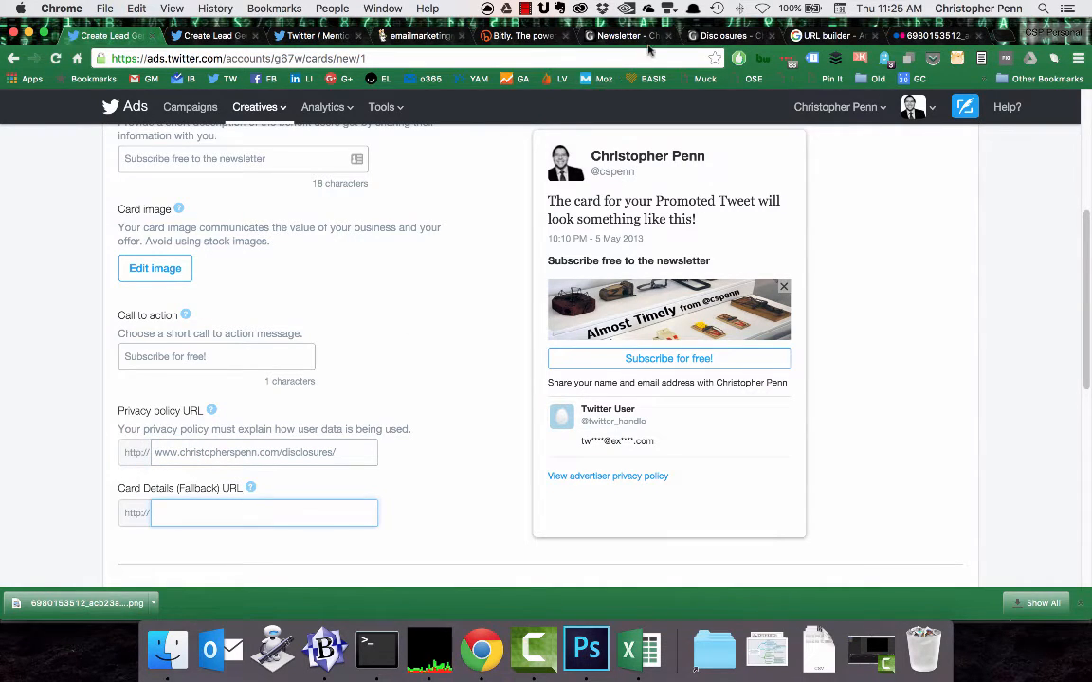
pyautogui.click(618, 35)
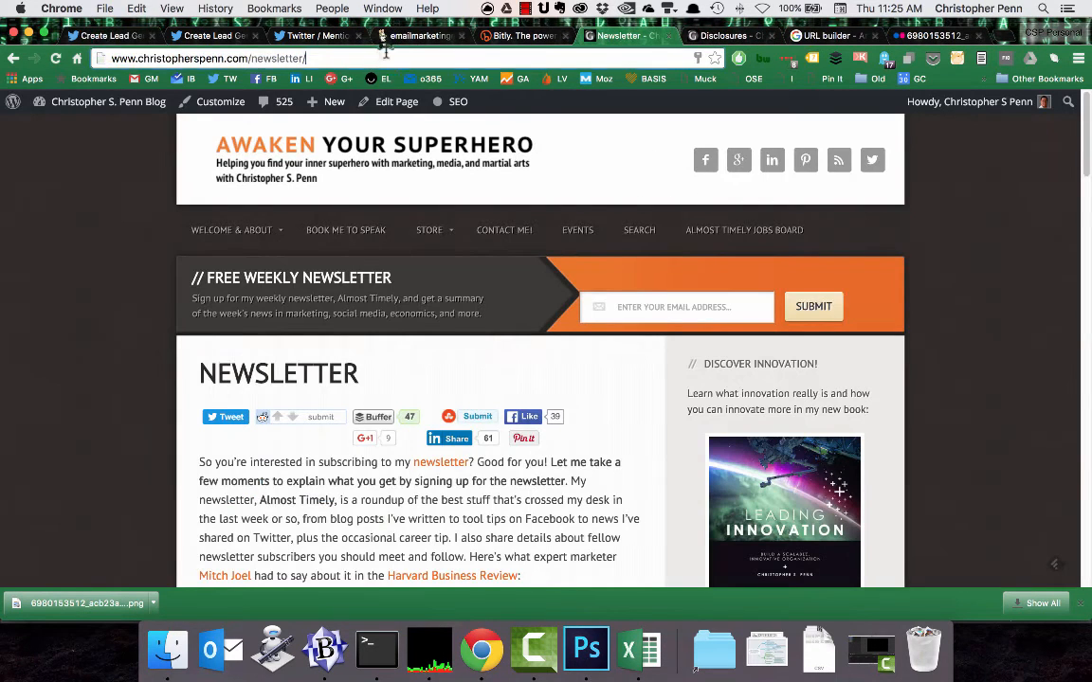
pyautogui.press('super+l')
pyautogui.press('super+c')
pyautogui.click(120, 38)
pyautogui.click(257, 514)
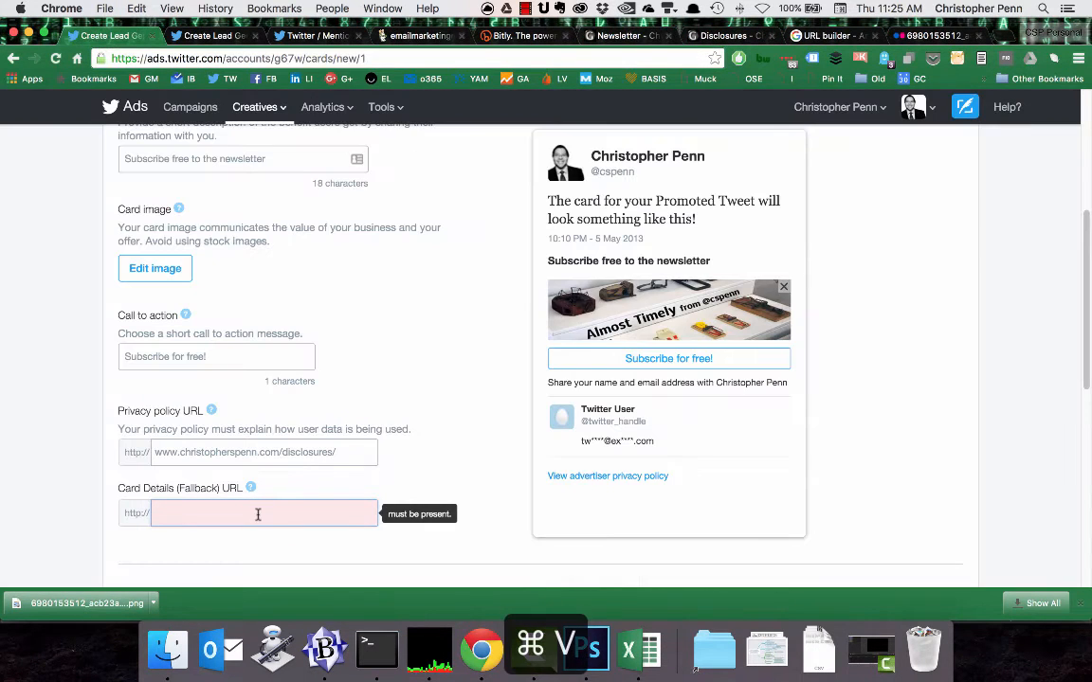
pyautogui.press('super+v')
pyautogui.hotkey('shift', 'Right')
pyautogui.hotkey('shift', 'Right')
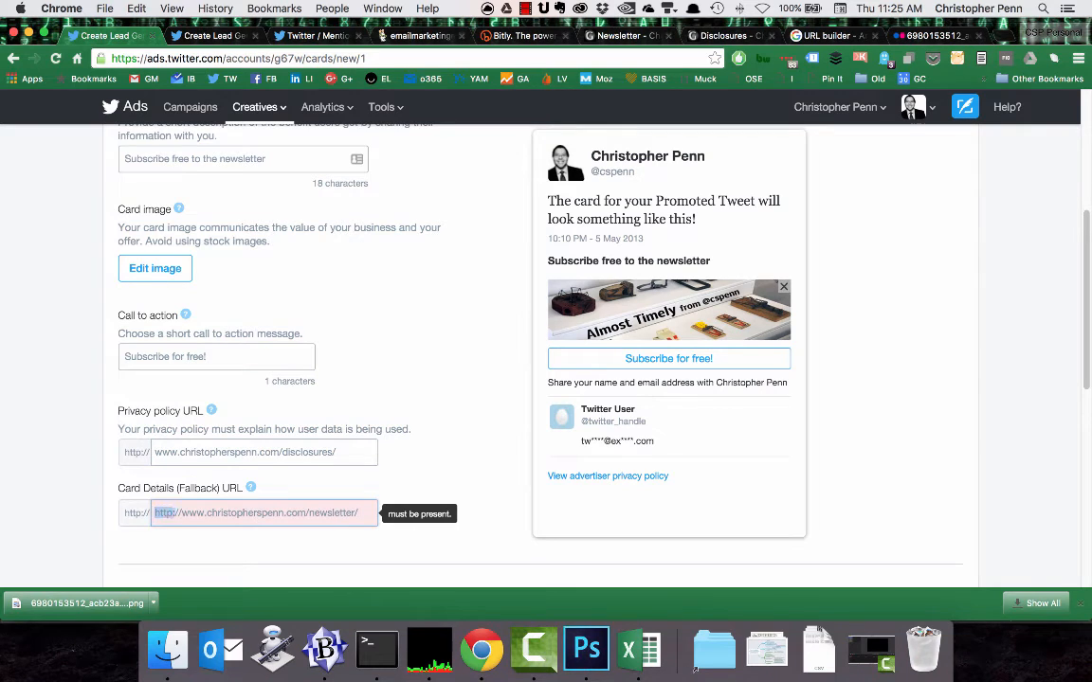
pyautogui.press('BackSpace')
pyautogui.click(478, 349)
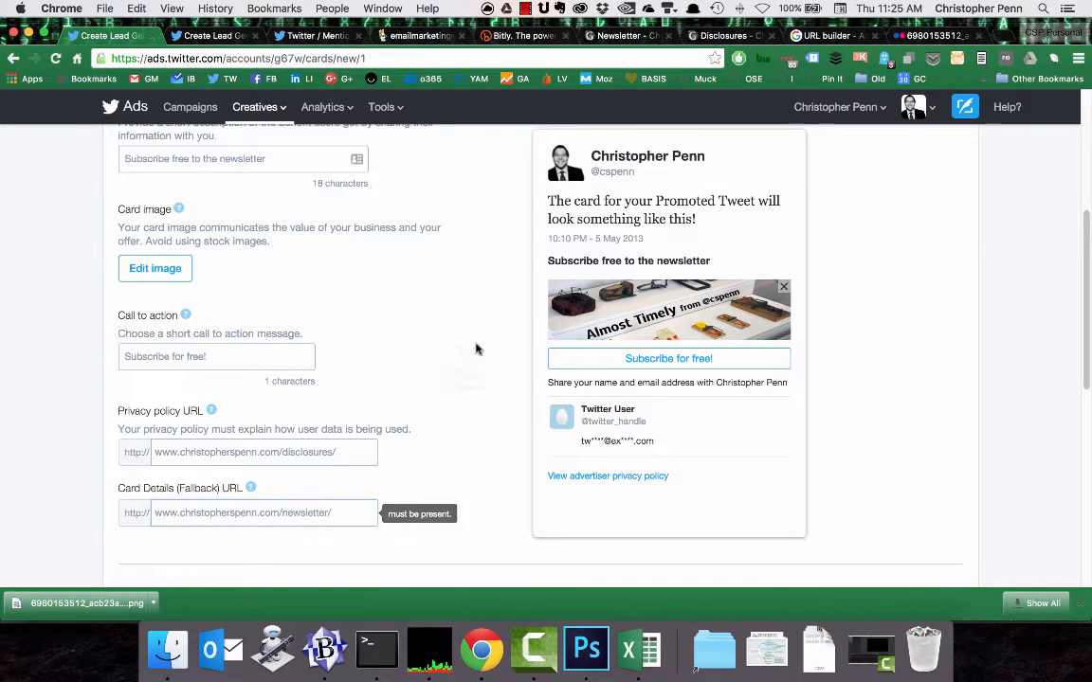
# Expand the optional destination URL settings and enter the blog's home page address as the destination URL.
pyautogui.scroll(-3, 454, 360)
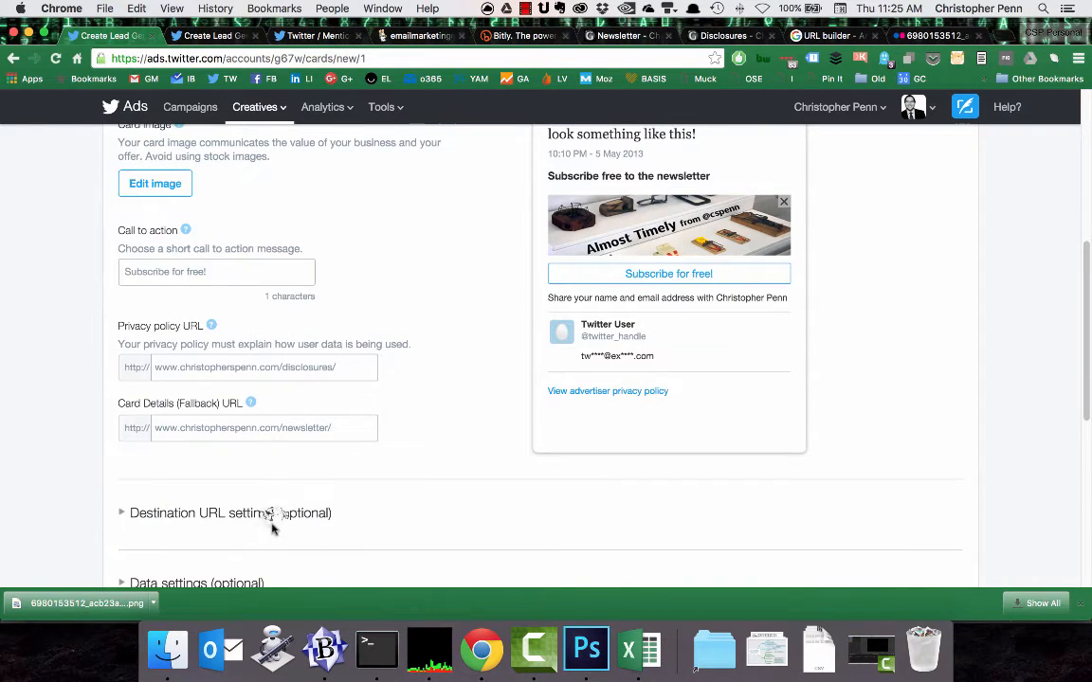
pyautogui.click(273, 517)
pyautogui.scroll(-5, 271, 492)
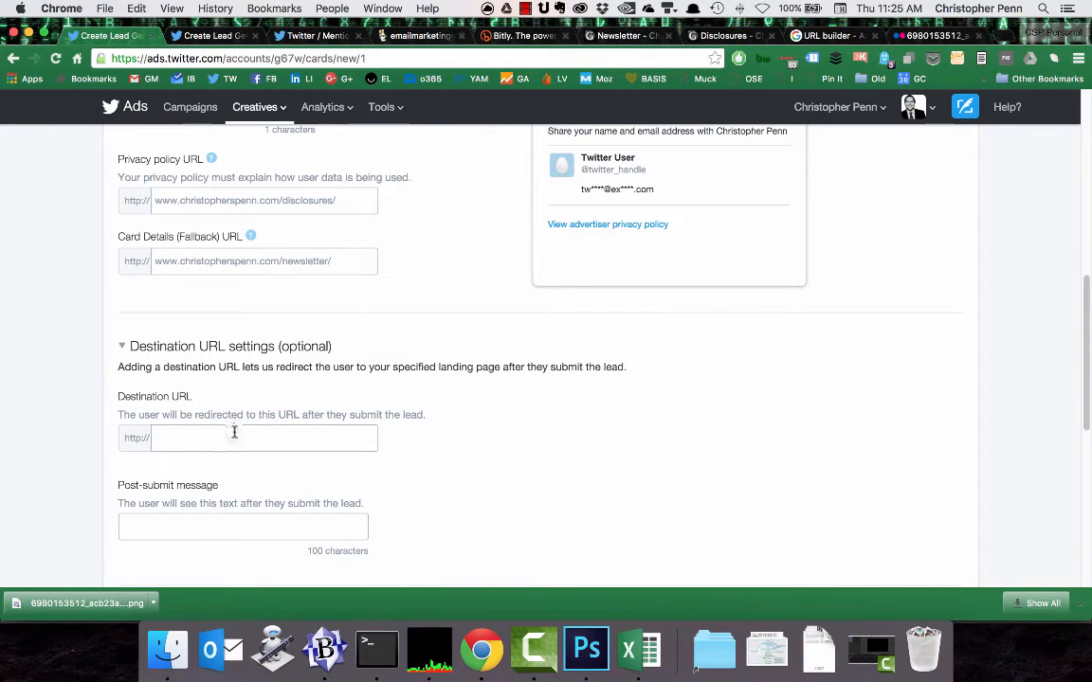
pyautogui.click(234, 433)
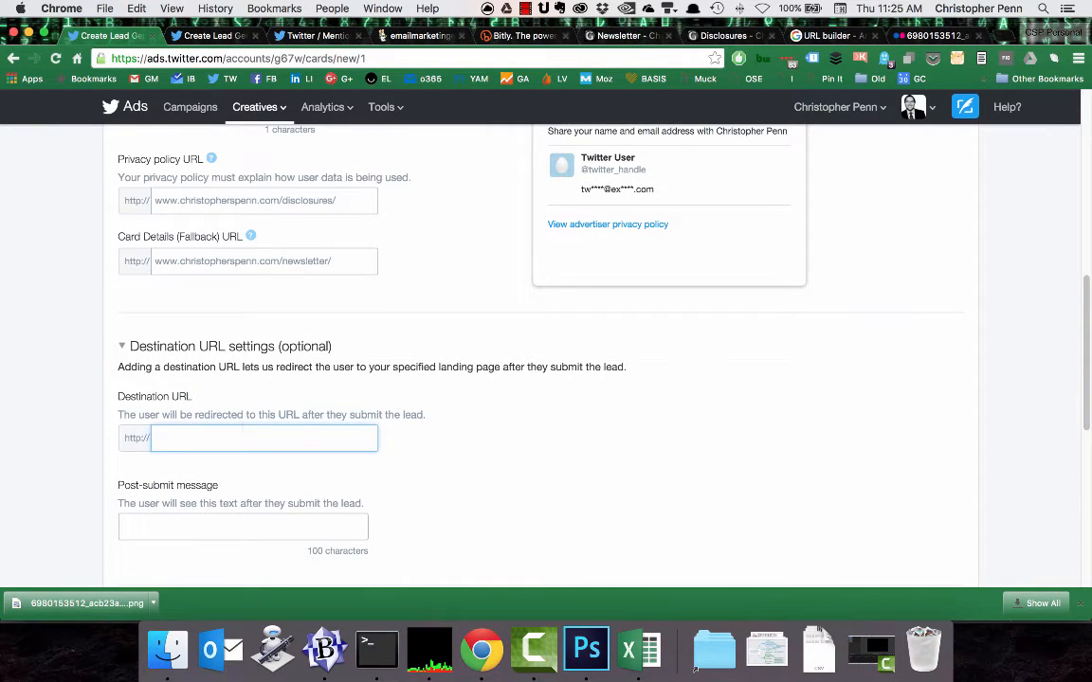
pyautogui.write('www.christopher')
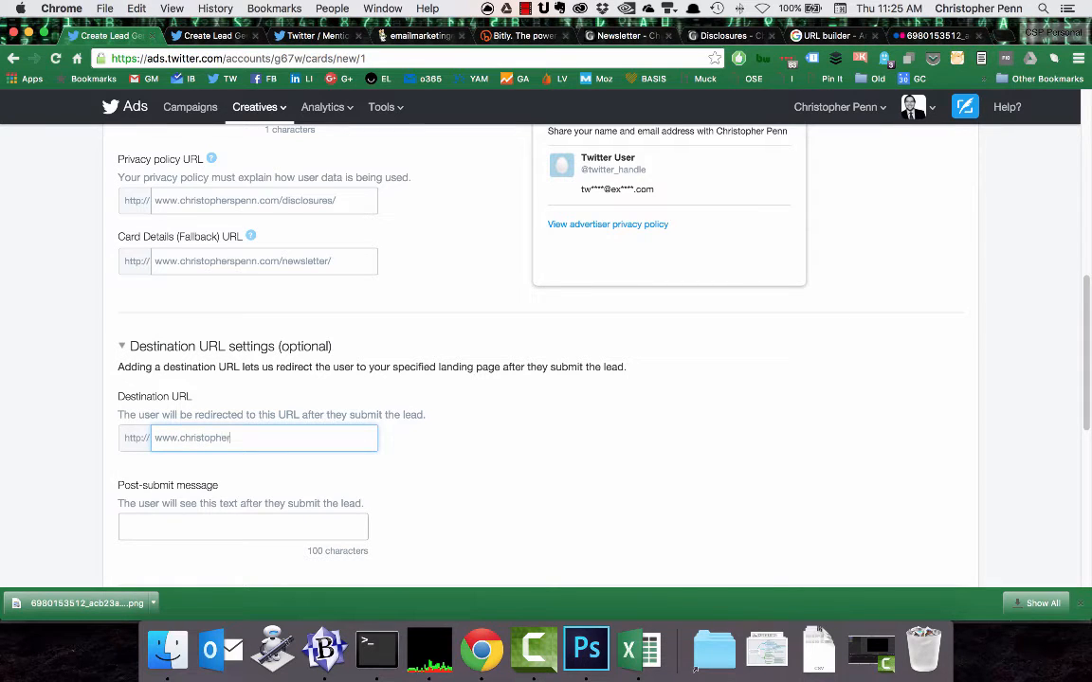
pyautogui.write('spenn.com/')
# Set the post-submit message to "Thank you for subscribing to Almost Timely!".
pyautogui.scroll(-3, 477, 445)
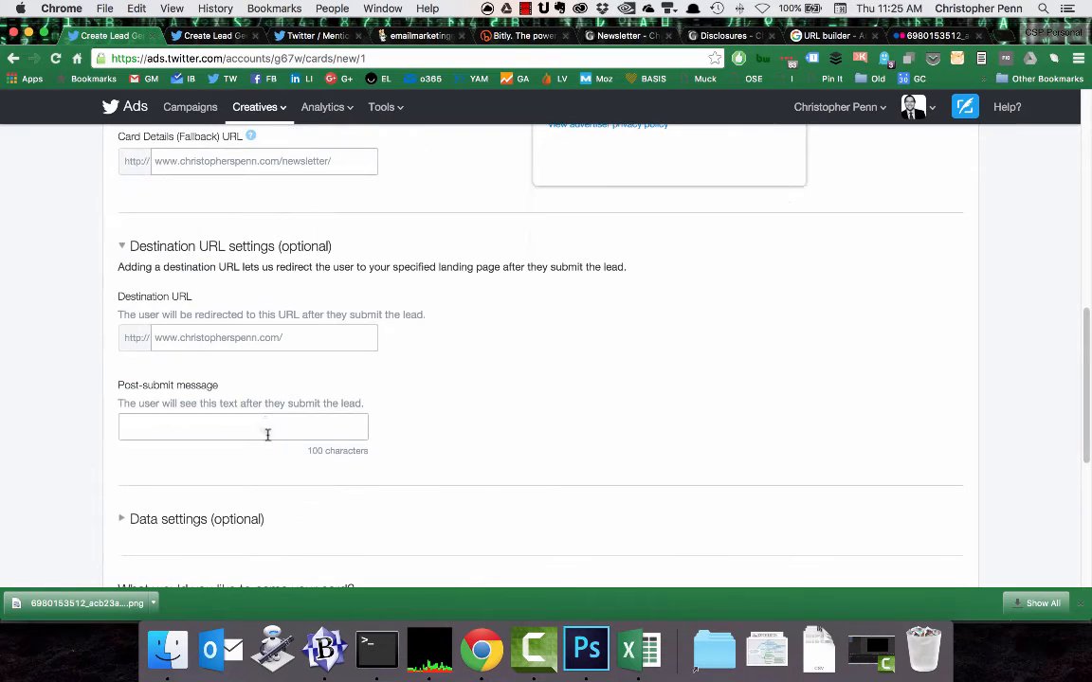
pyautogui.write('Thank')
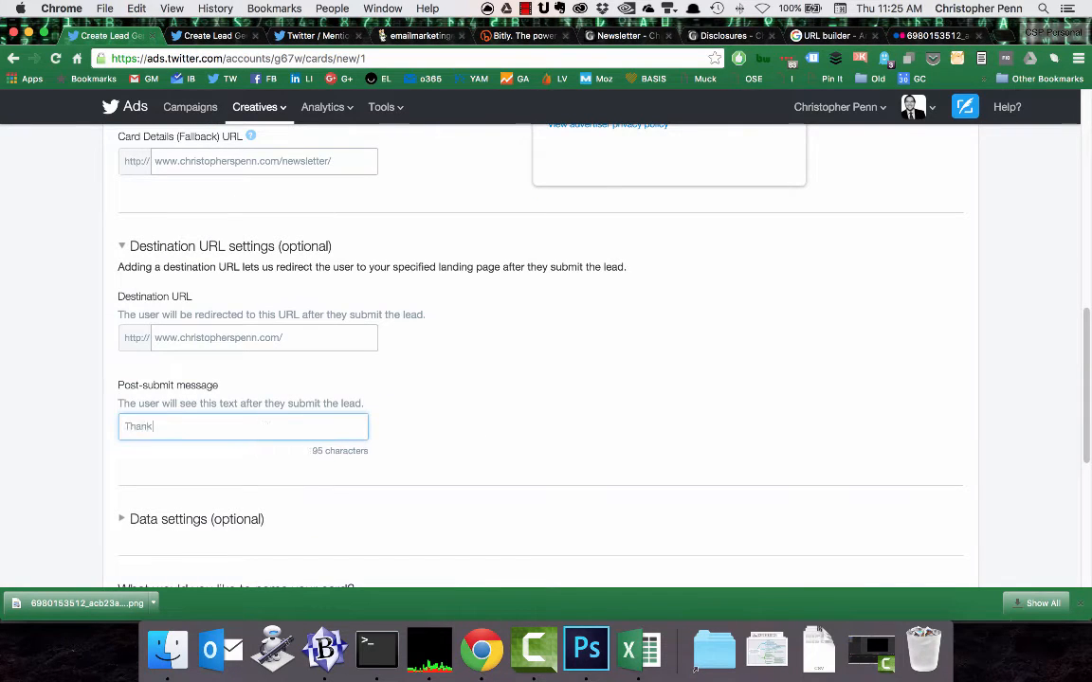
pyautogui.write(' you for subscribing')
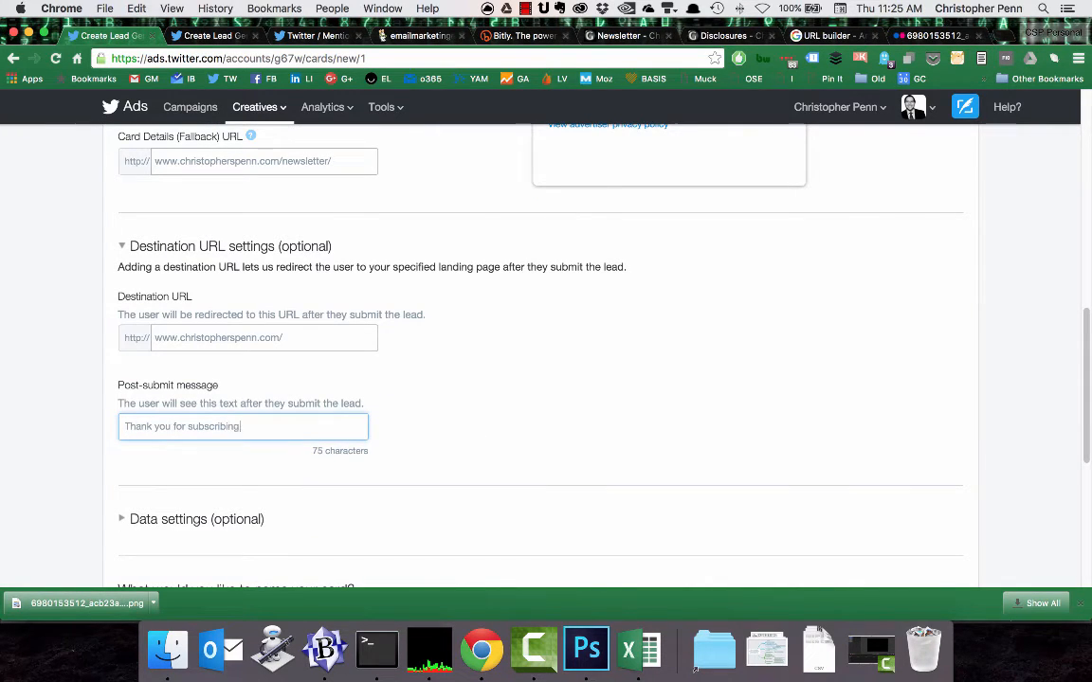
pyautogui.write('t Timely!')
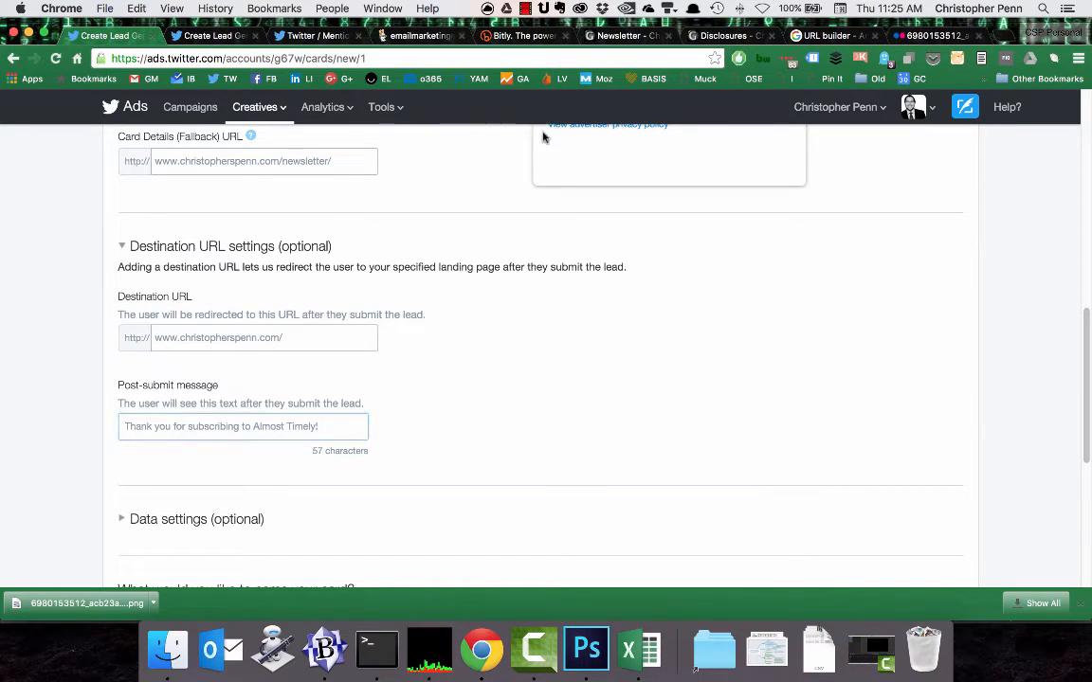
# Name the card "Almost Timely Newsletter Card" and agree to Twitter's data use policy.
pyautogui.scroll(-3, 439, 418)
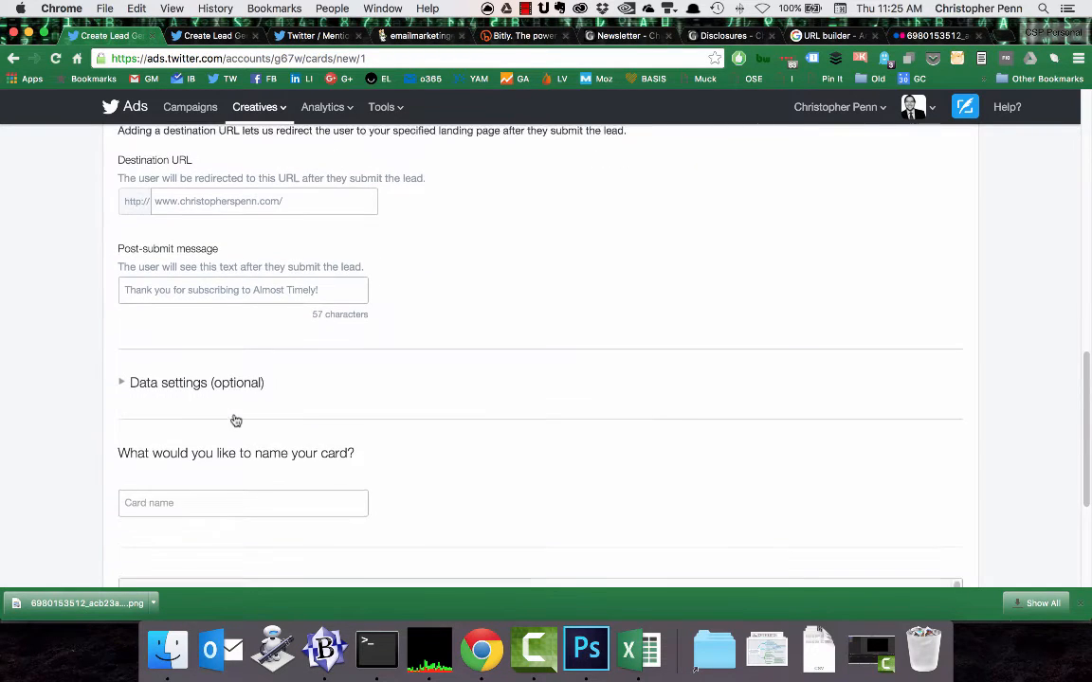
pyautogui.scroll(-4, 236, 420)
pyautogui.click(226, 301)
pyautogui.write('A')
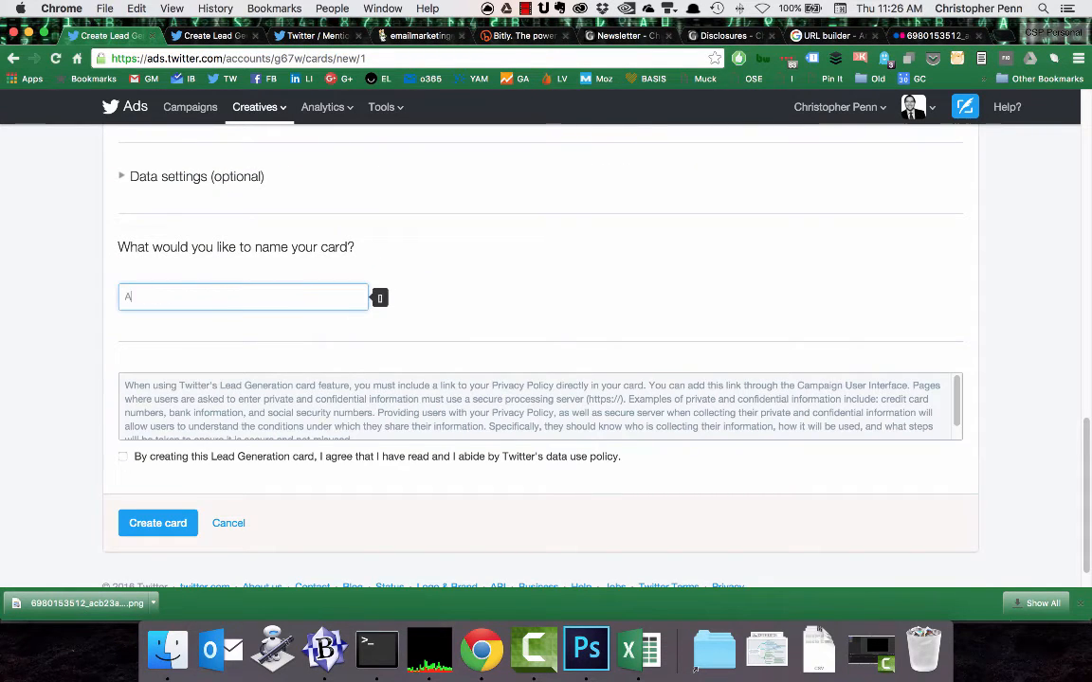
pyautogui.write('lmost Timely Newsletter Card')
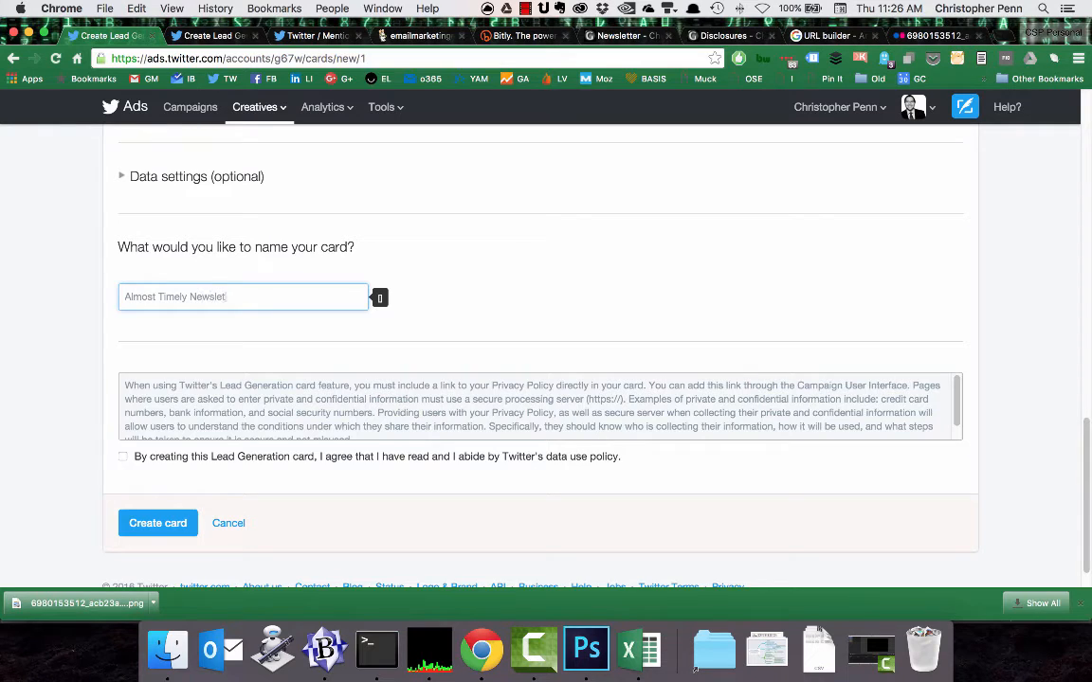
pyautogui.click(122, 457)
# Copy the blog's Newsletter page address into the Website URL of Google's URL builder form.
pyautogui.scroll(2, 189, 393)
pyautogui.scroll(10, 220, 382)
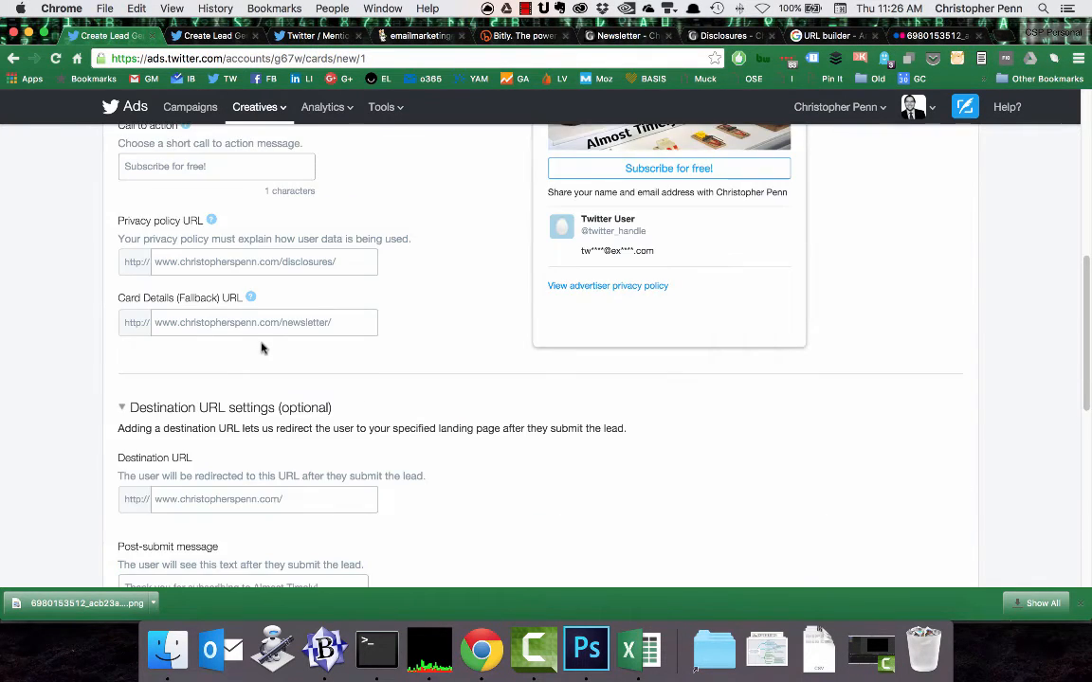
pyautogui.scroll(-6, 284, 275)
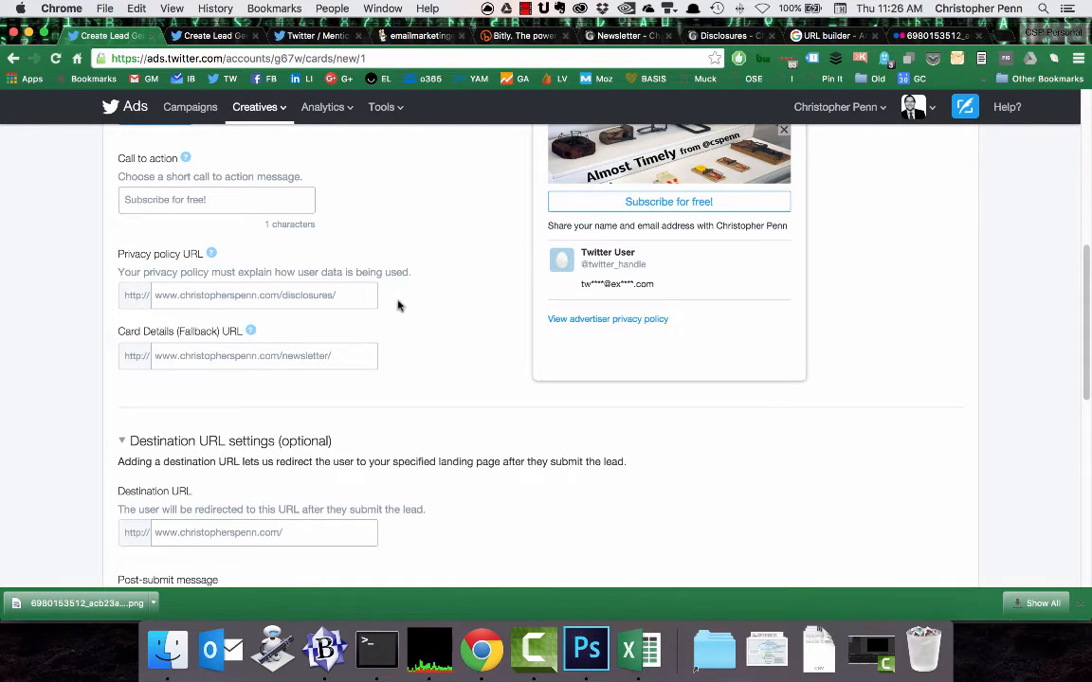
pyautogui.click(593, 38)
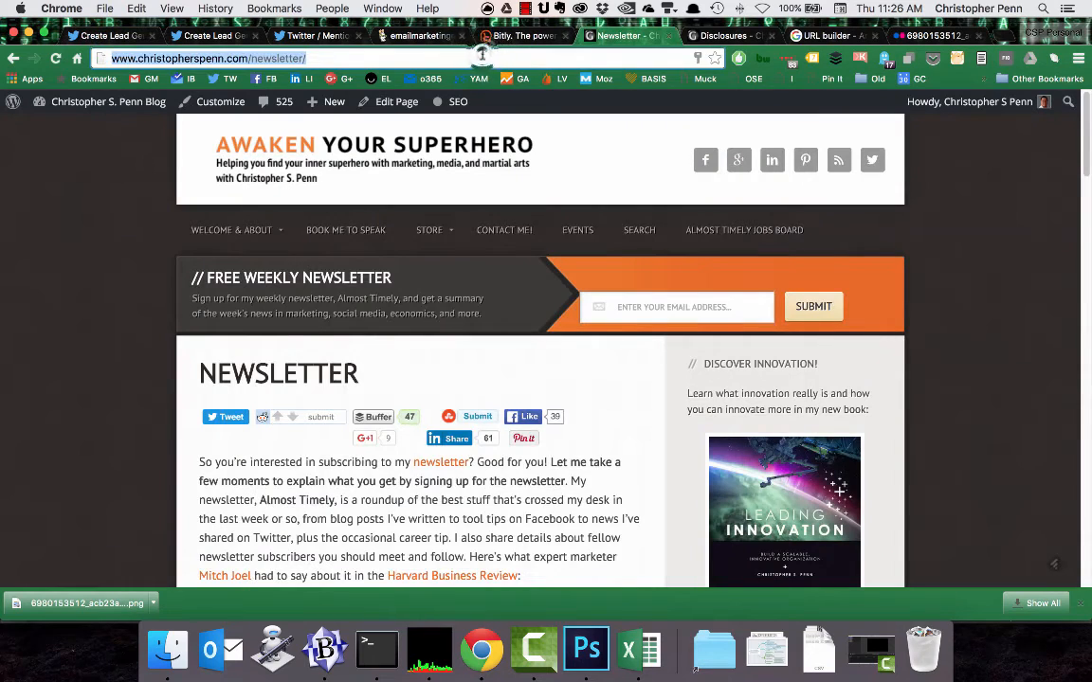
pyautogui.press('super+c')
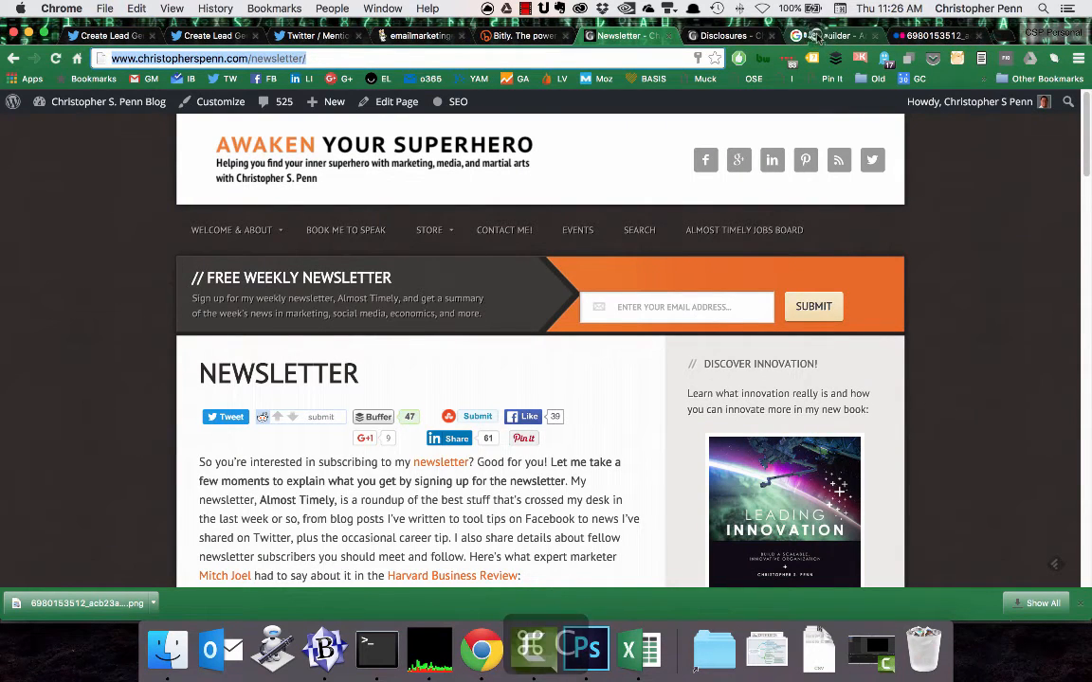
pyautogui.click(817, 36)
pyautogui.scroll(-4, 263, 398)
pyautogui.scroll(-10, 264, 398)
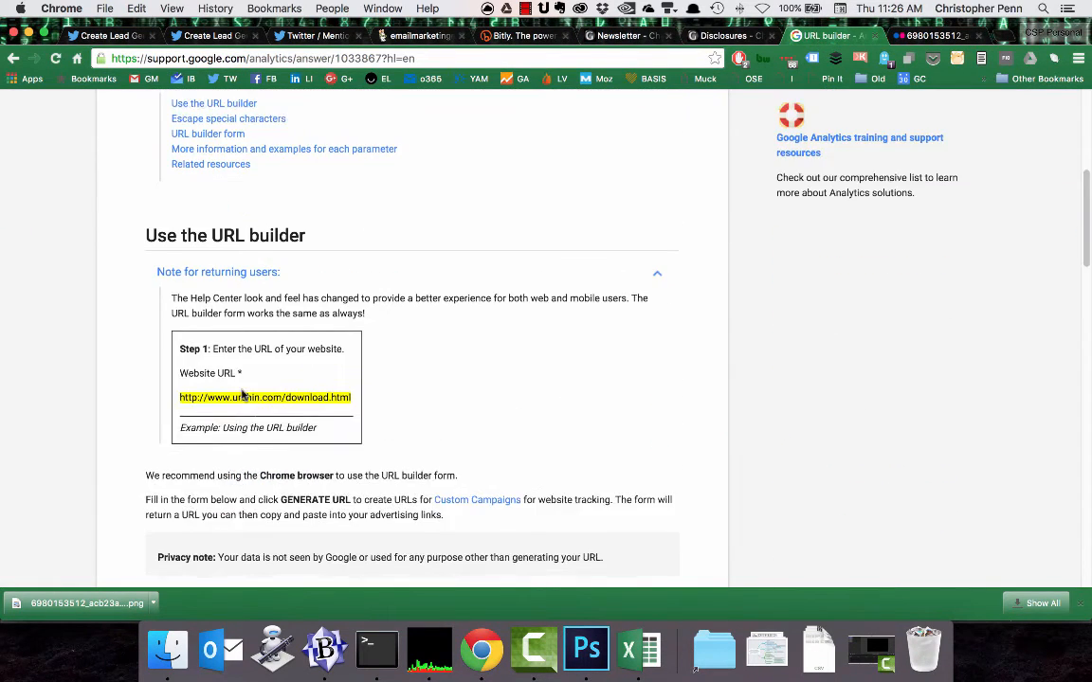
pyautogui.scroll(4, 166, 351)
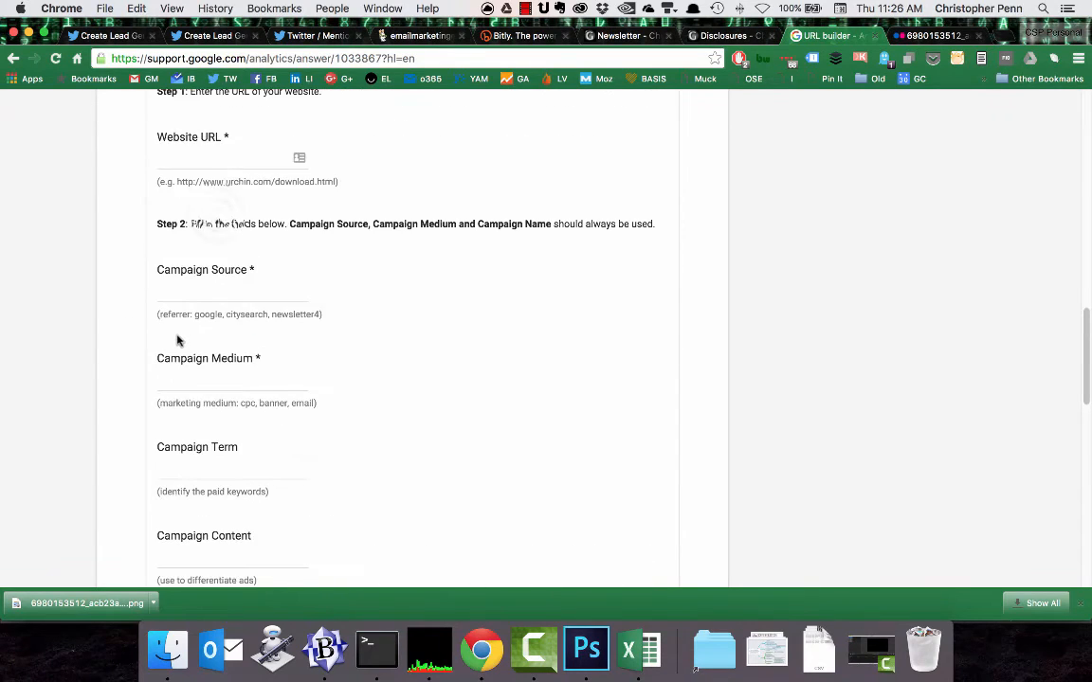
pyautogui.click(194, 203)
pyautogui.press('super+v')
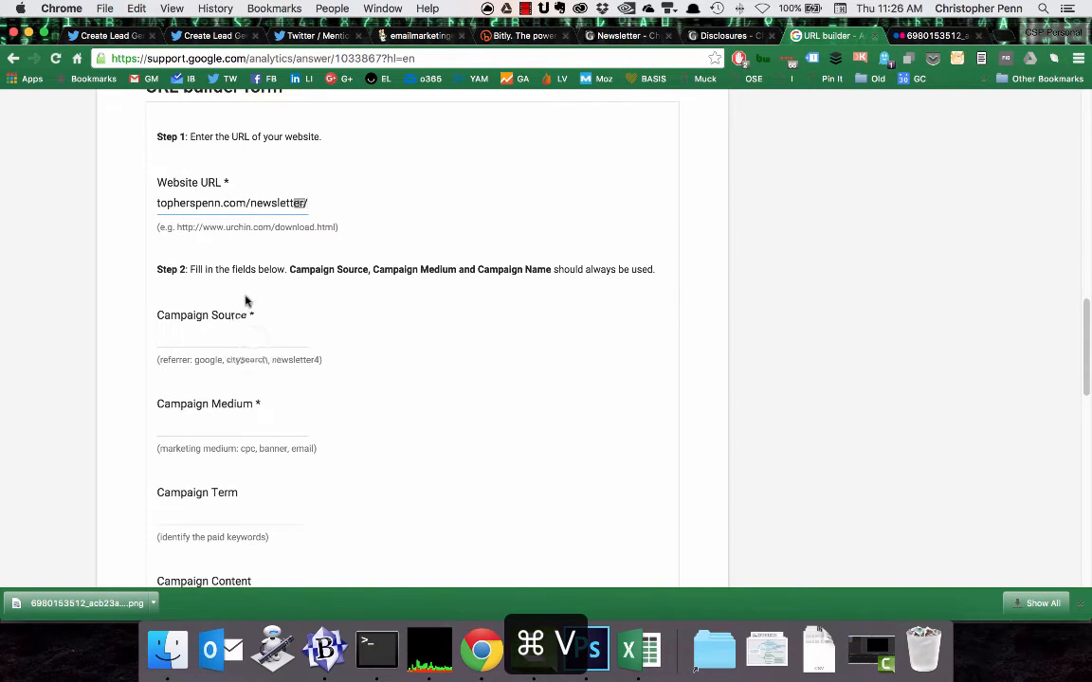
# Set the Campaign Source to "twitter" and the Campaign Medium to "twitter-card".
pyautogui.click(253, 339)
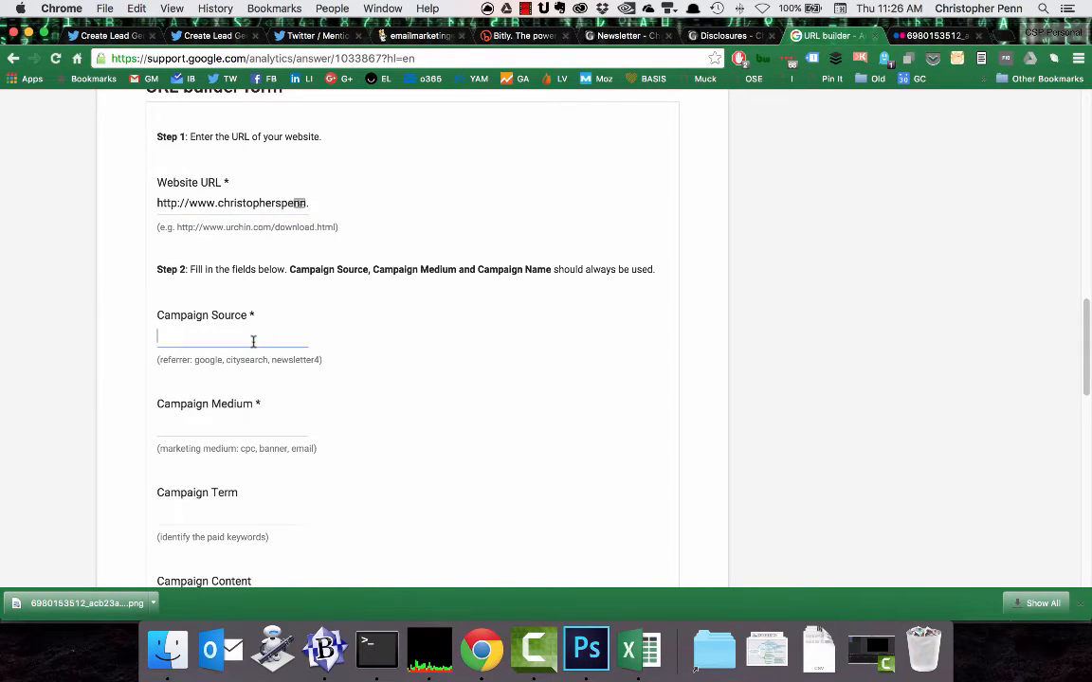
pyautogui.write('twitter')
pyautogui.press('Tab')
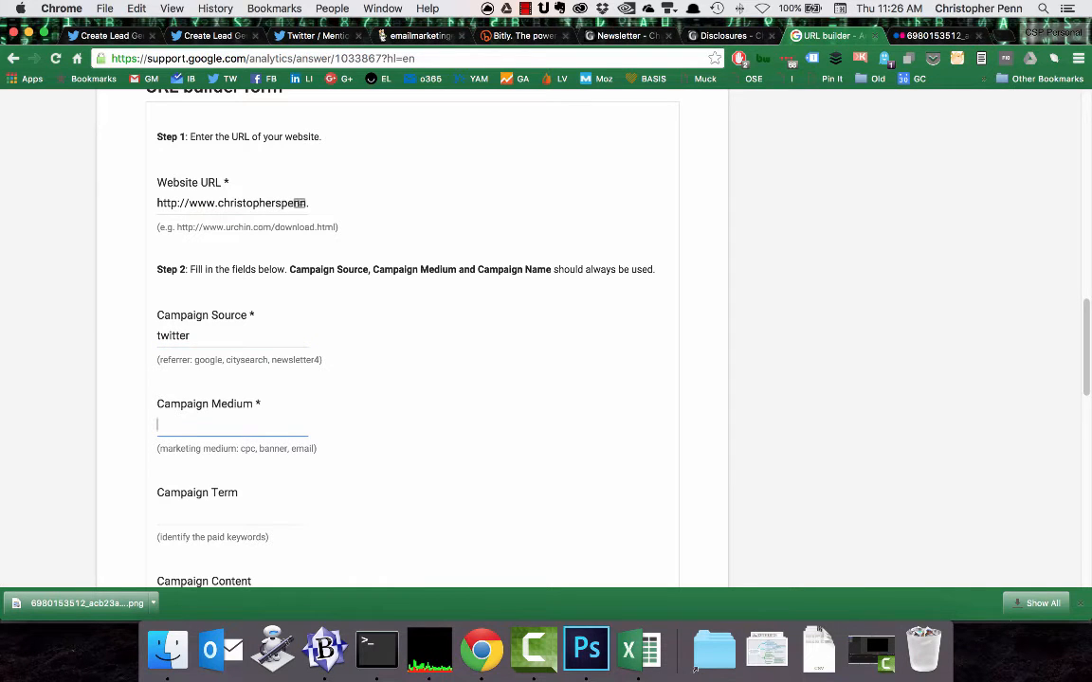
pyautogui.write('twitter-card')
# Set the Campaign Name to "almost-timely-card" and generate the tracked URL.
pyautogui.scroll(-5, 251, 341)
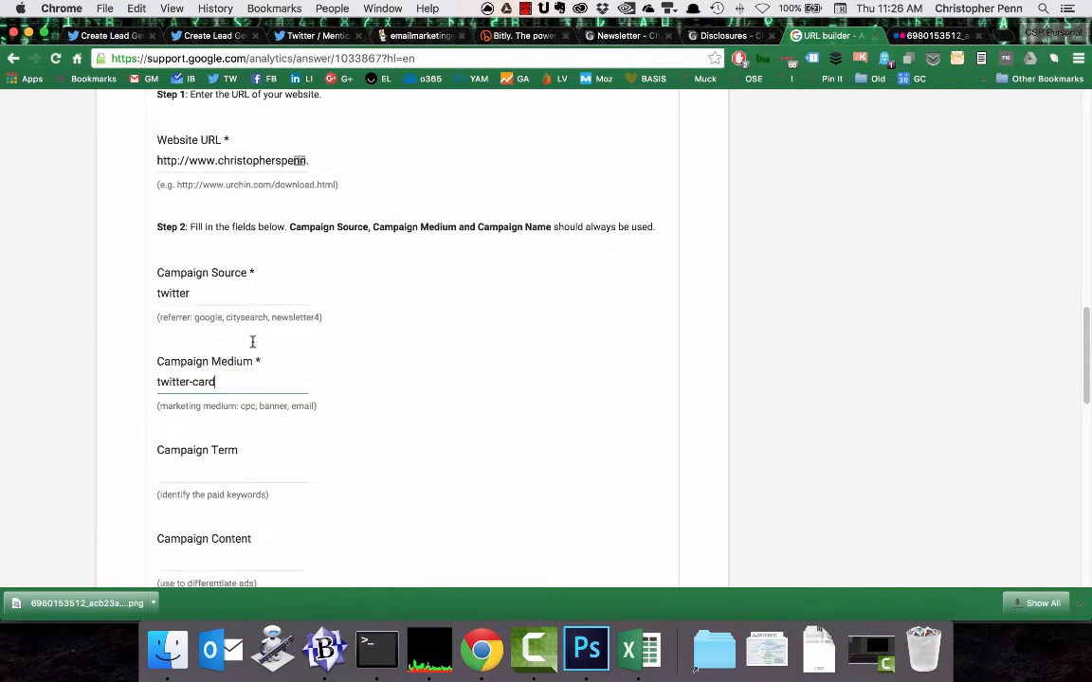
pyautogui.click(215, 507)
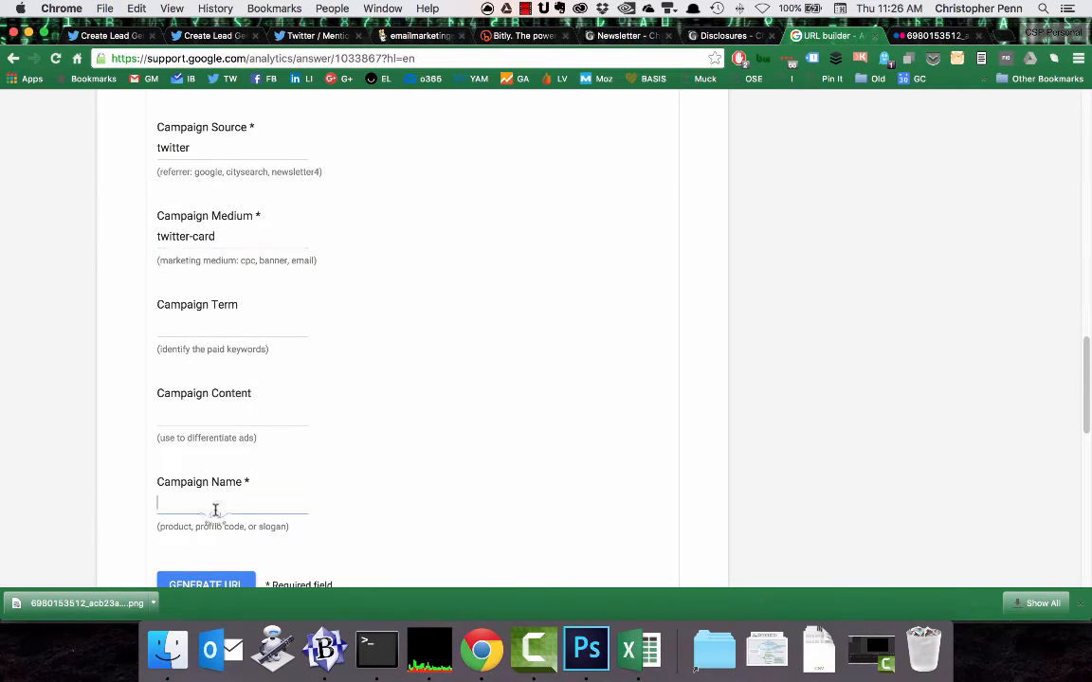
pyautogui.write('almost-timely-card')
pyautogui.scroll(-8, 224, 485)
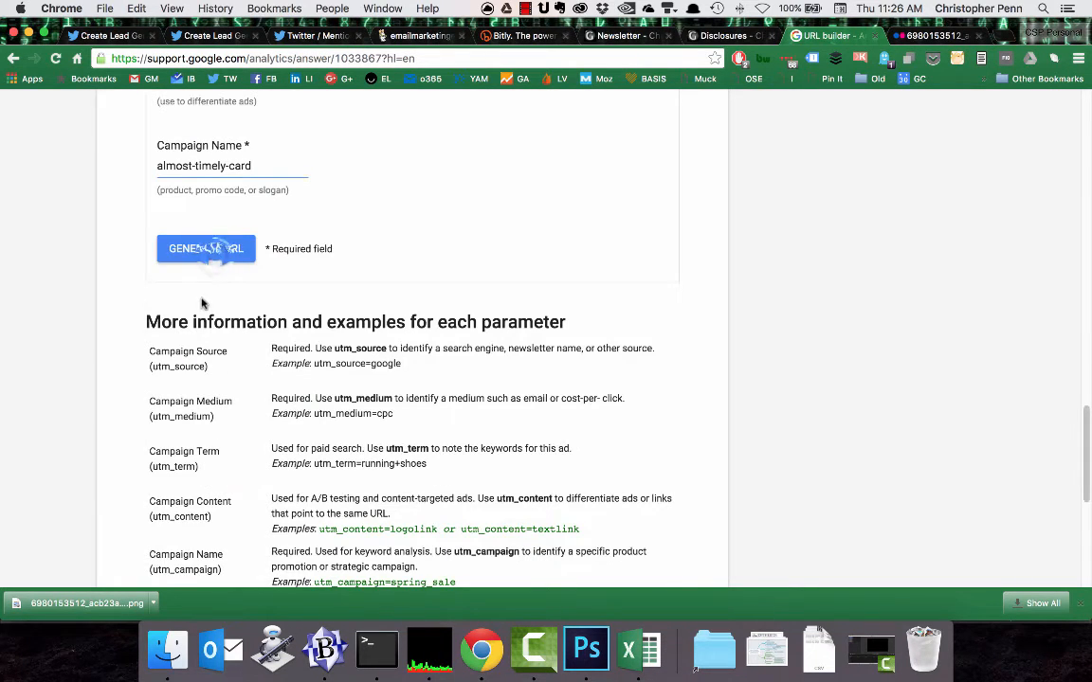
pyautogui.click(217, 250)
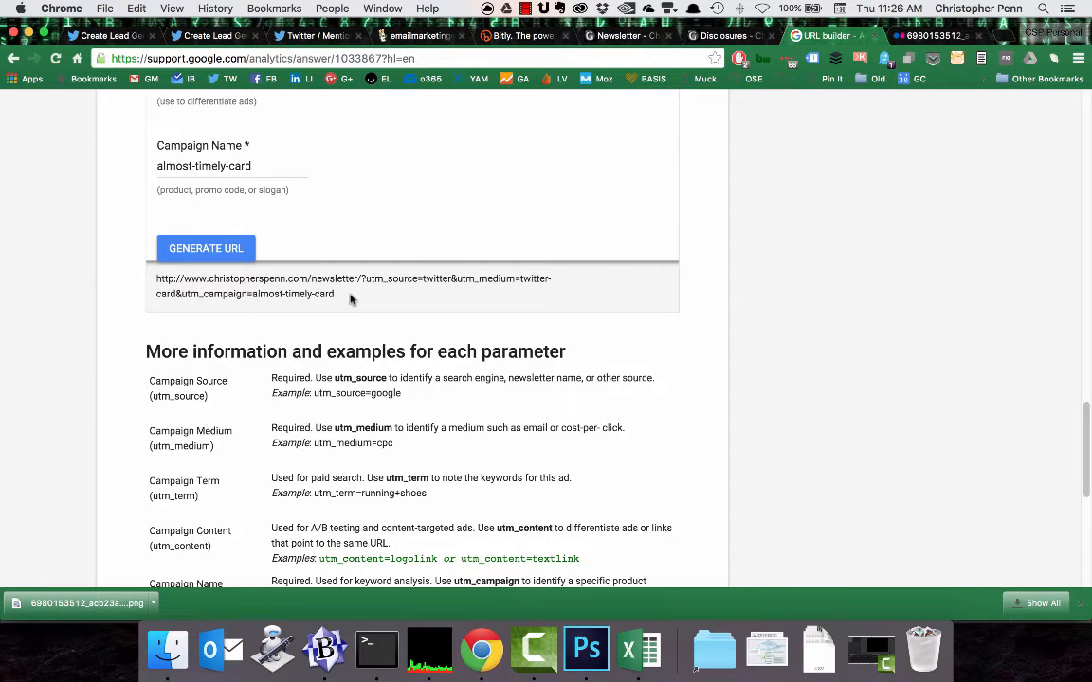
# Copy the generated campaign URL and shorten it in Bitly.
pyautogui.moveTo(342, 296); pyautogui.dragTo(184, 266)
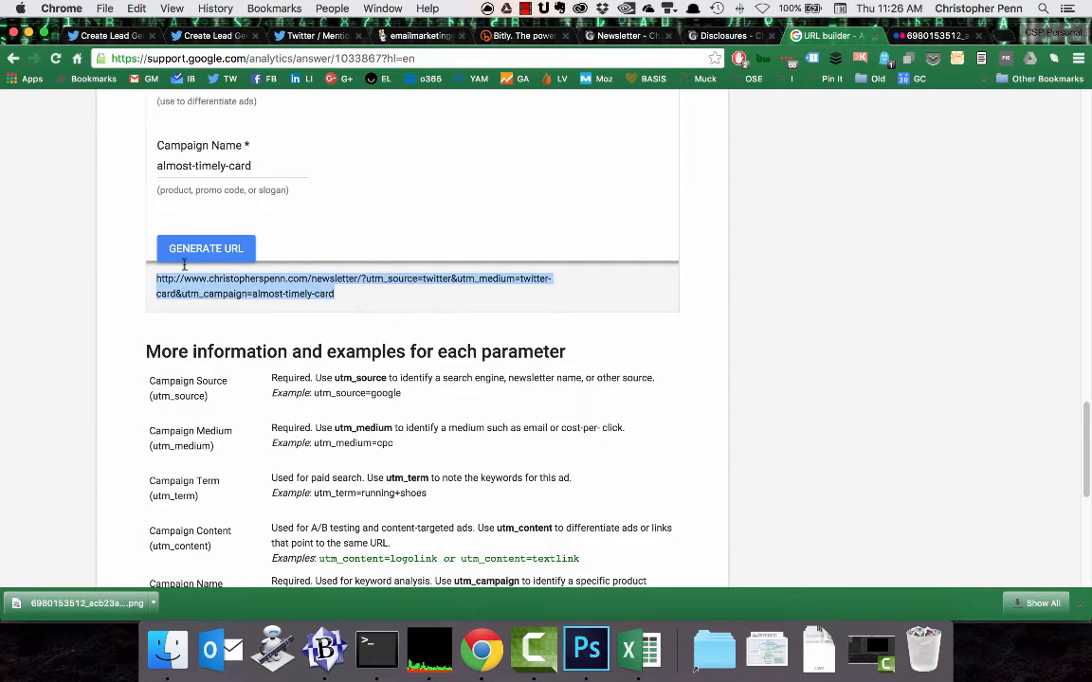
pyautogui.press('super+c')
pyautogui.click(519, 36)
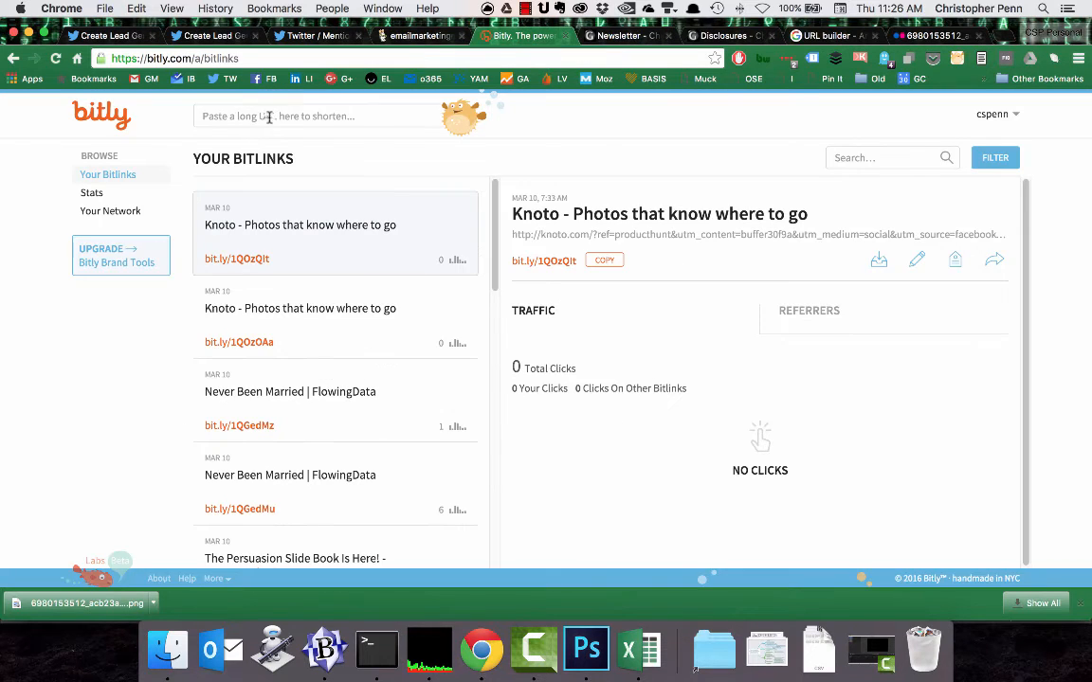
pyautogui.press('super+v')
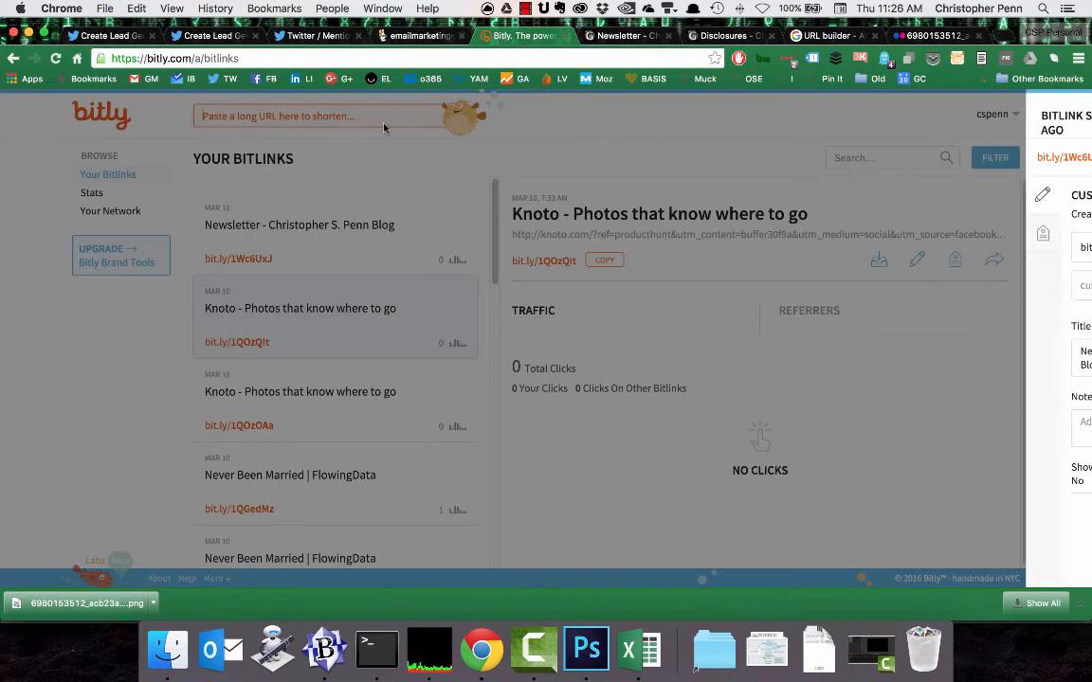
# Customize the new Bitlink's ending as "almosttimelytwittercardsubscribe" and save it.
pyautogui.click(943, 284)
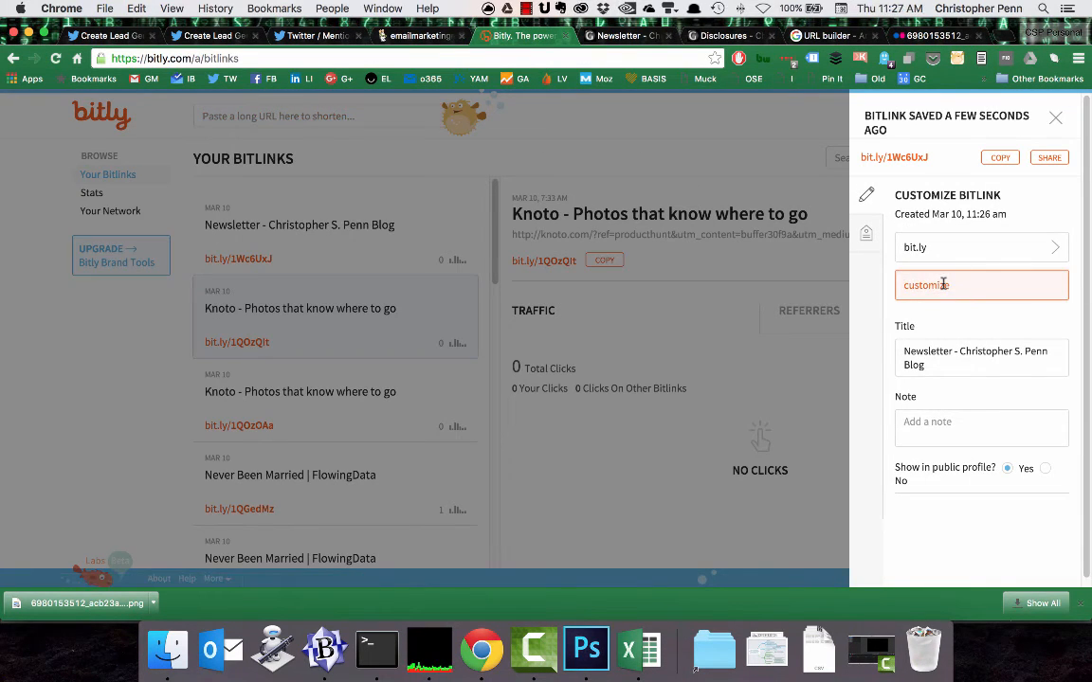
pyautogui.write('almosttimelytwittercard')
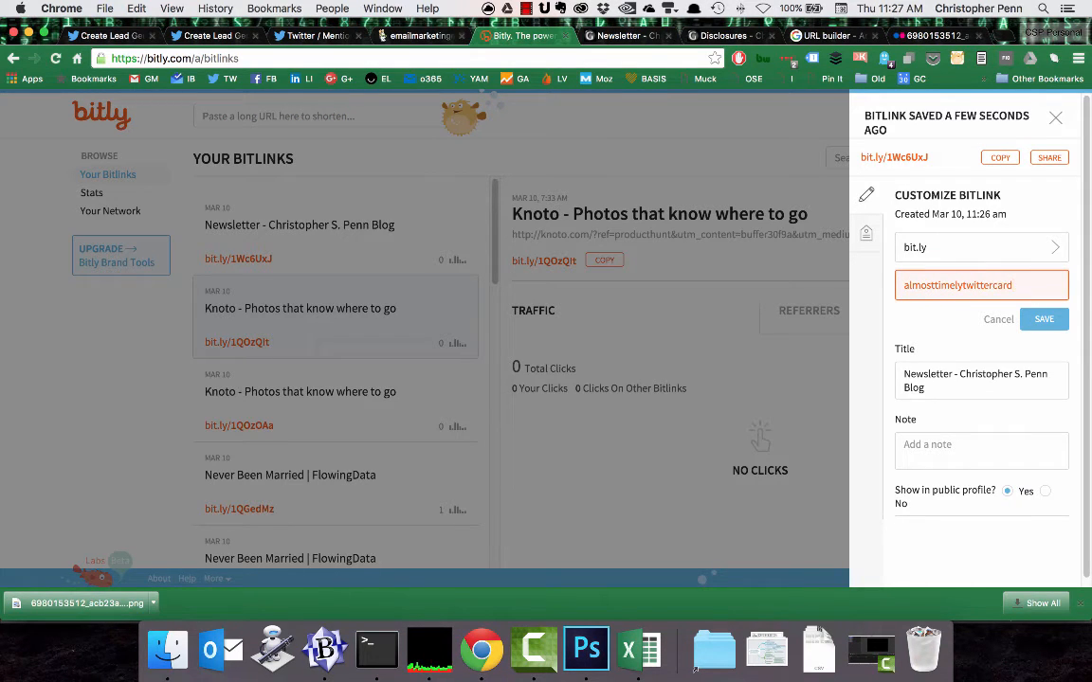
pyautogui.write('subscribe')
pyautogui.click(1050, 319)
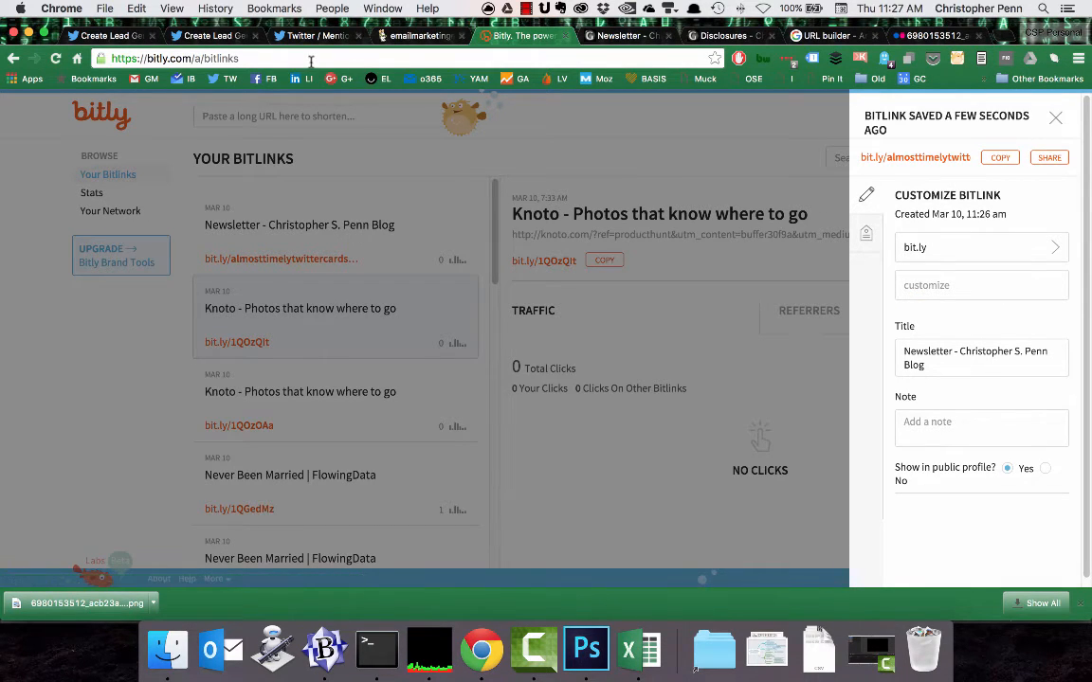
pyautogui.click(112, 35)
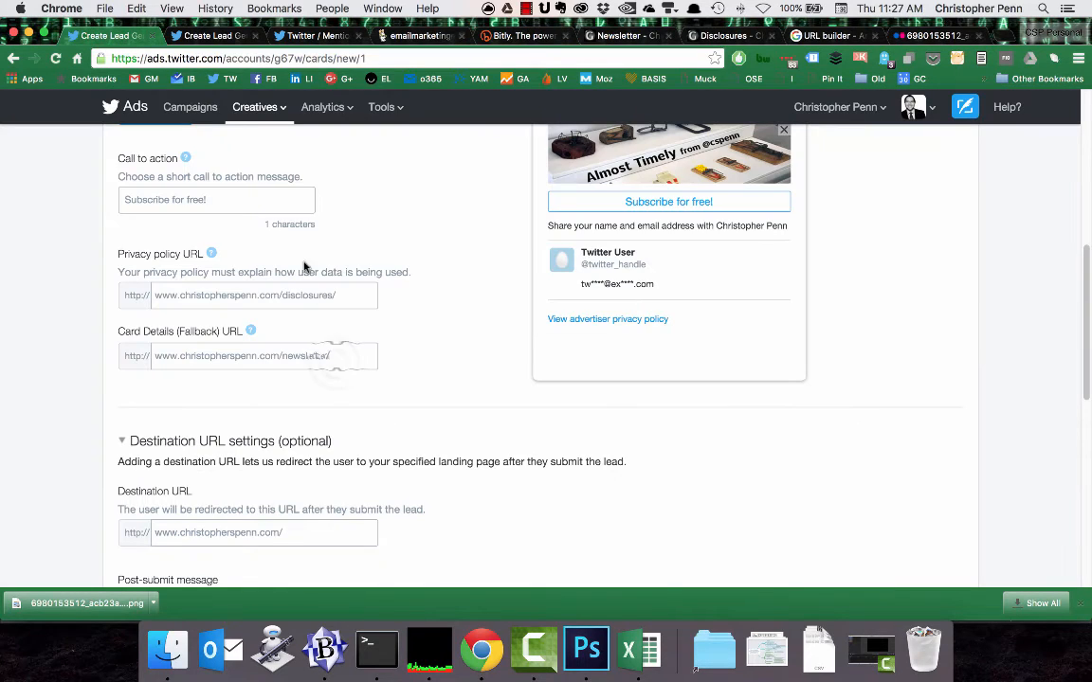
pyautogui.moveTo(333, 368); pyautogui.dragTo(177, 356)
pyautogui.press('super+v')
pyautogui.press('BackSpace')
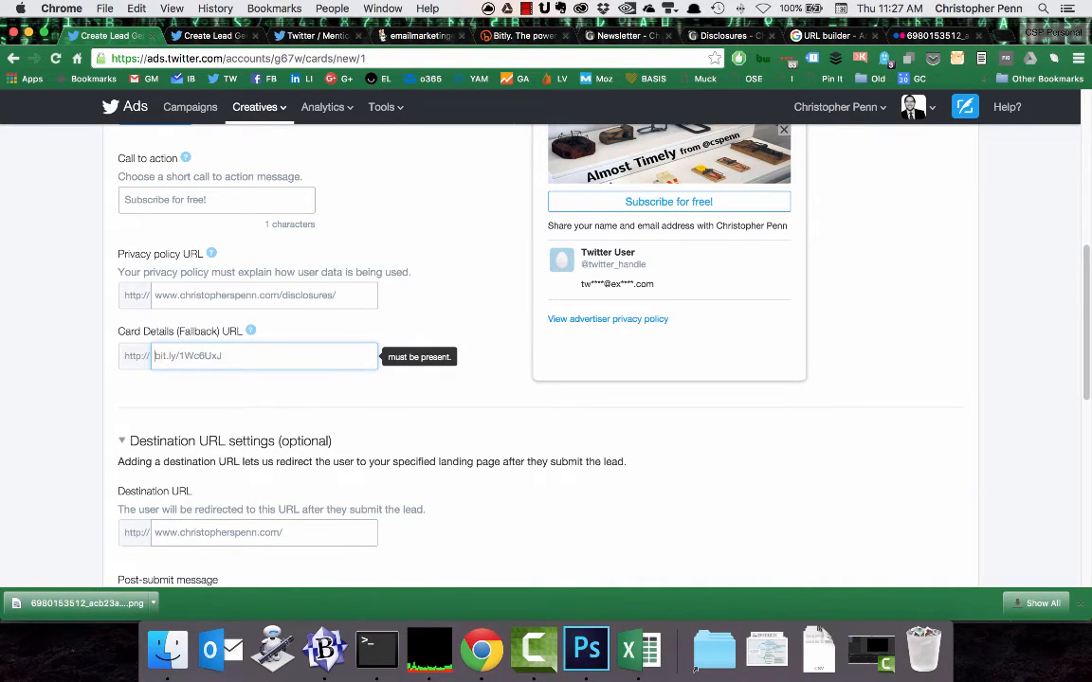
pyautogui.click(487, 267)
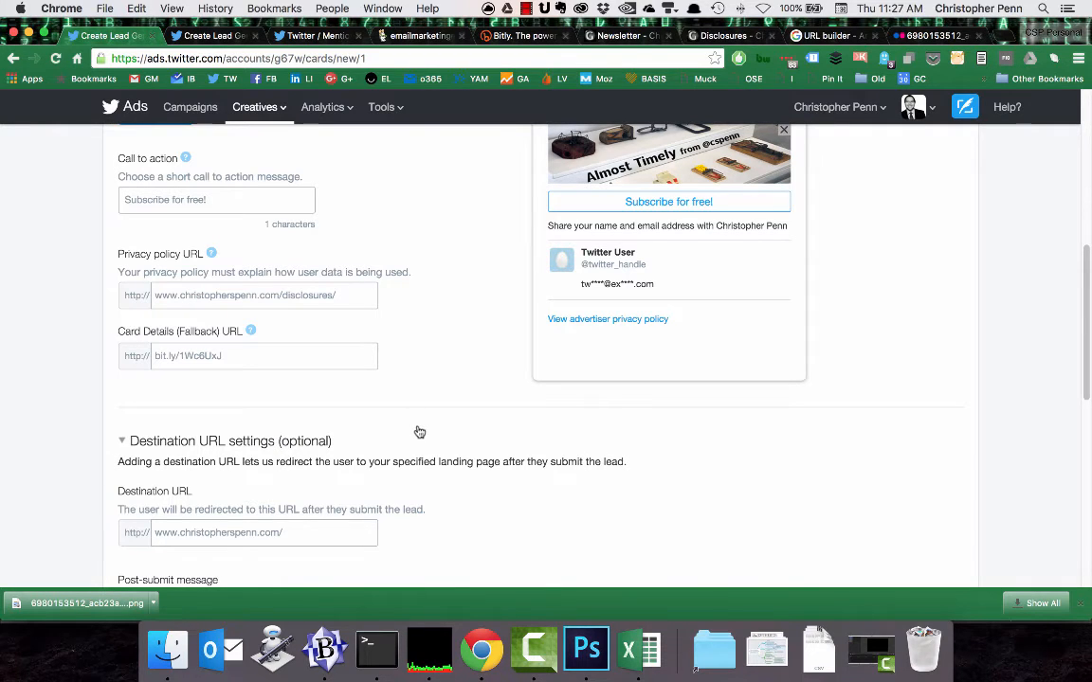
# Create the card from the completed form and review its preview.
pyautogui.scroll(-2, 420, 433)
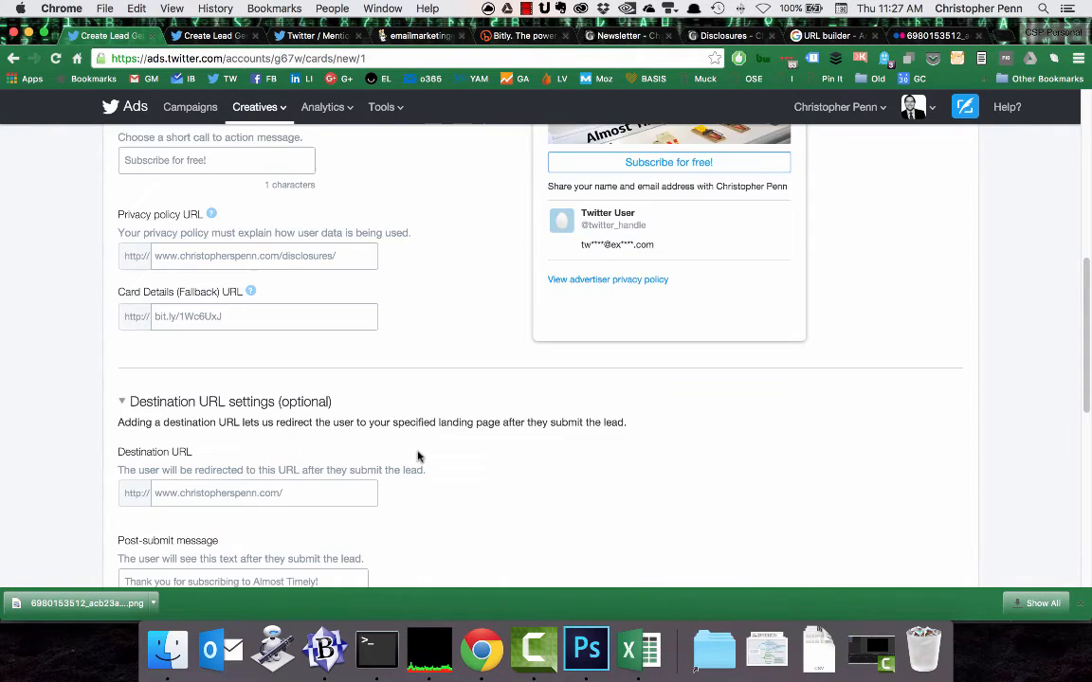
pyautogui.scroll(-10, 417, 420)
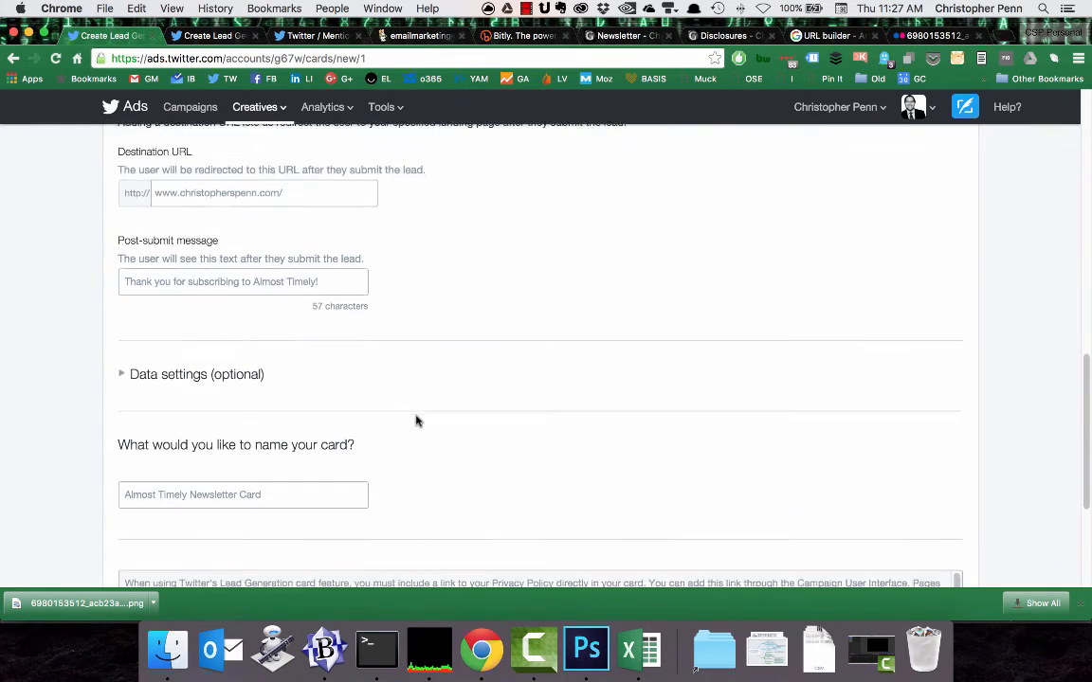
pyautogui.click(161, 479)
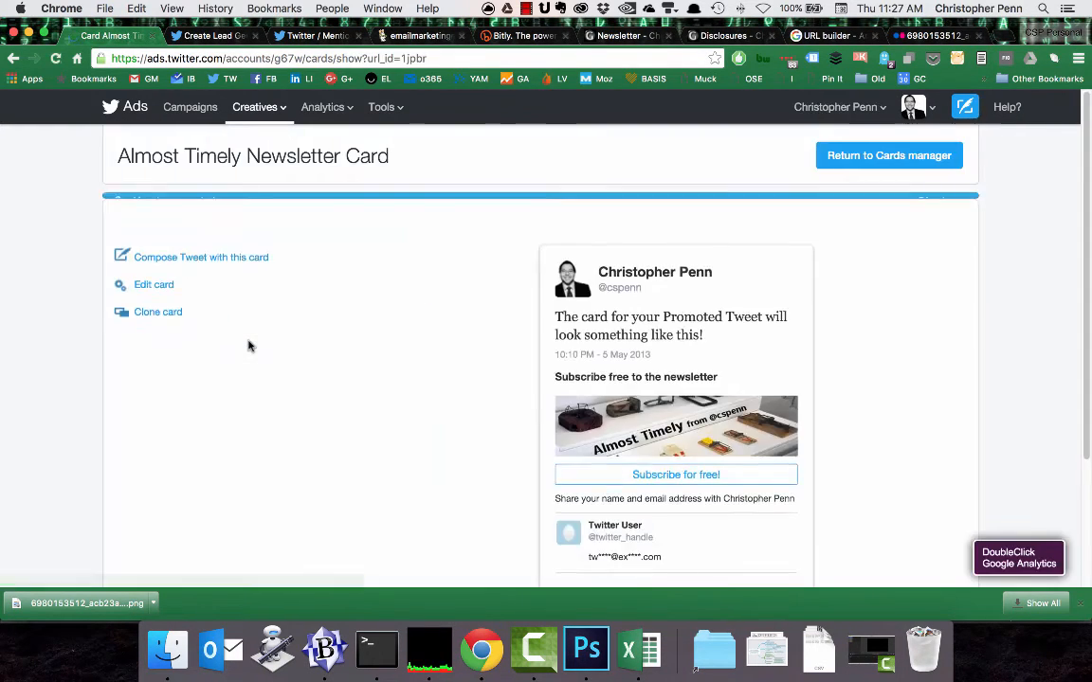
pyautogui.scroll(-3, 540, 393)
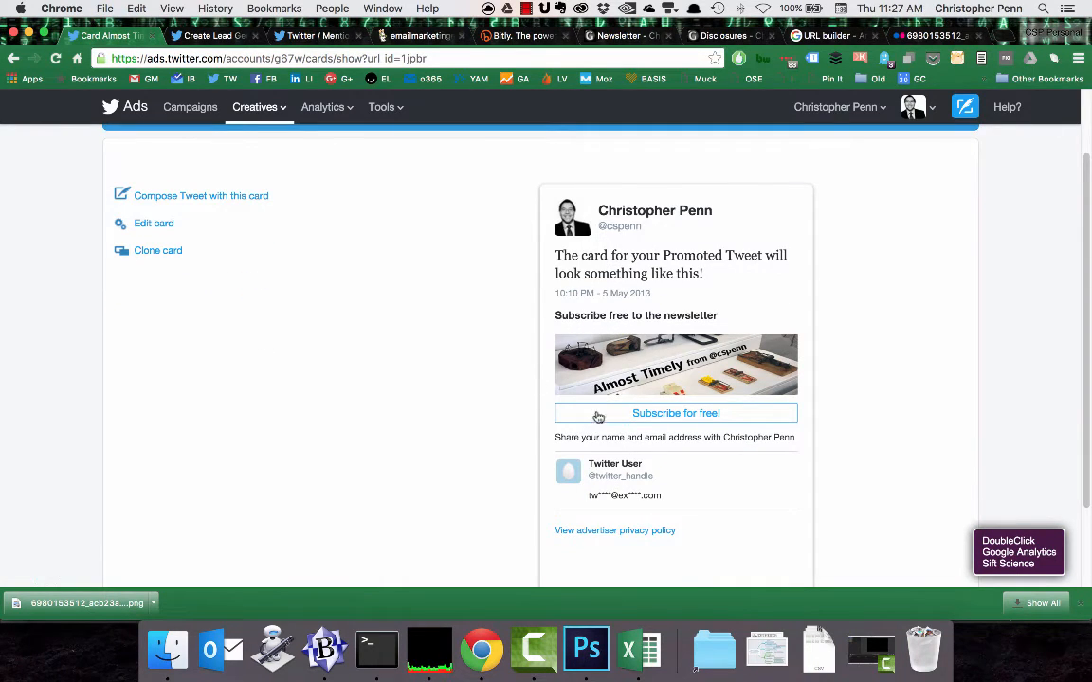
pyautogui.scroll(1, 334, 464)
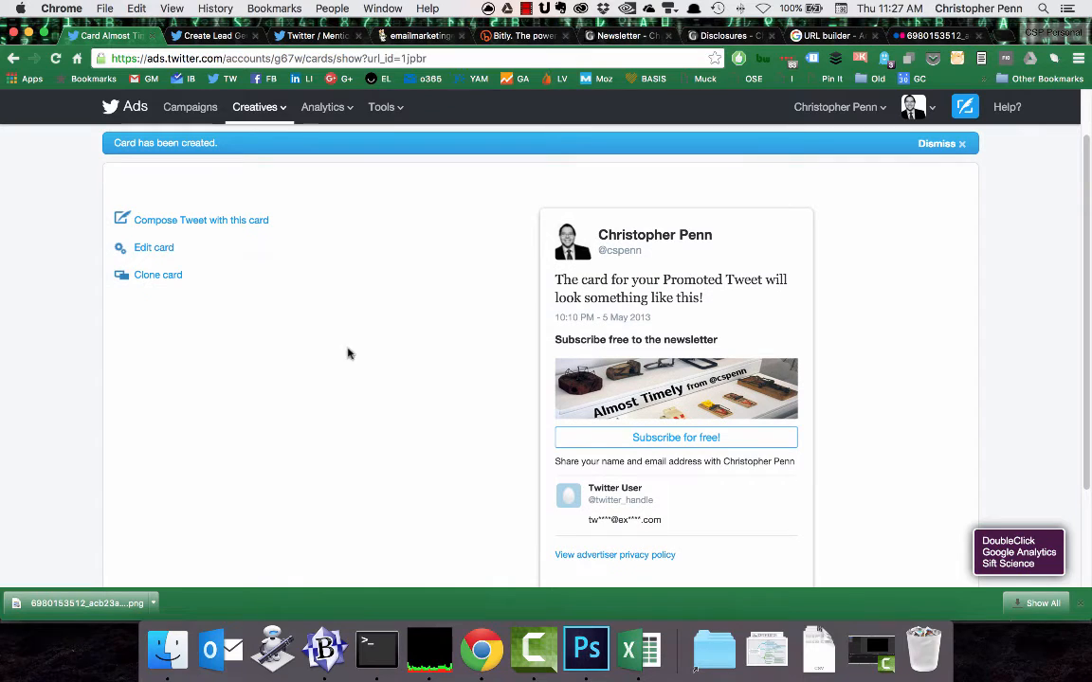
# Tweet the card with the text "Are you subscribed to my free weekly newsletter? Click or tap here:" before its link and open the posted tweet.
pyautogui.click(219, 224)
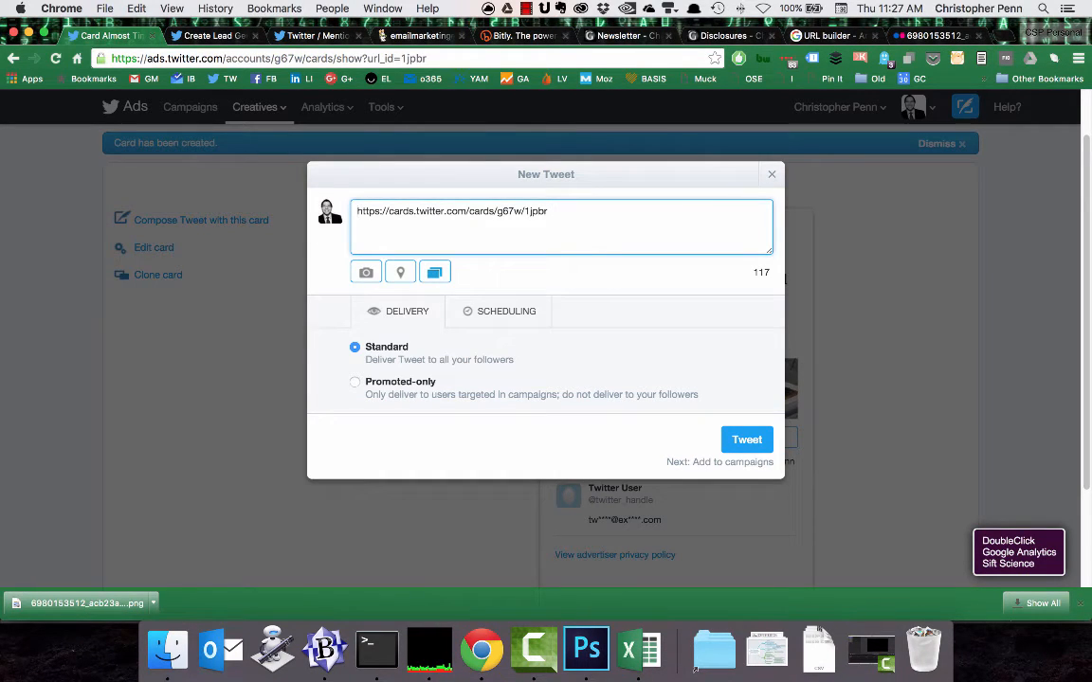
pyautogui.write('Are you subscribe')
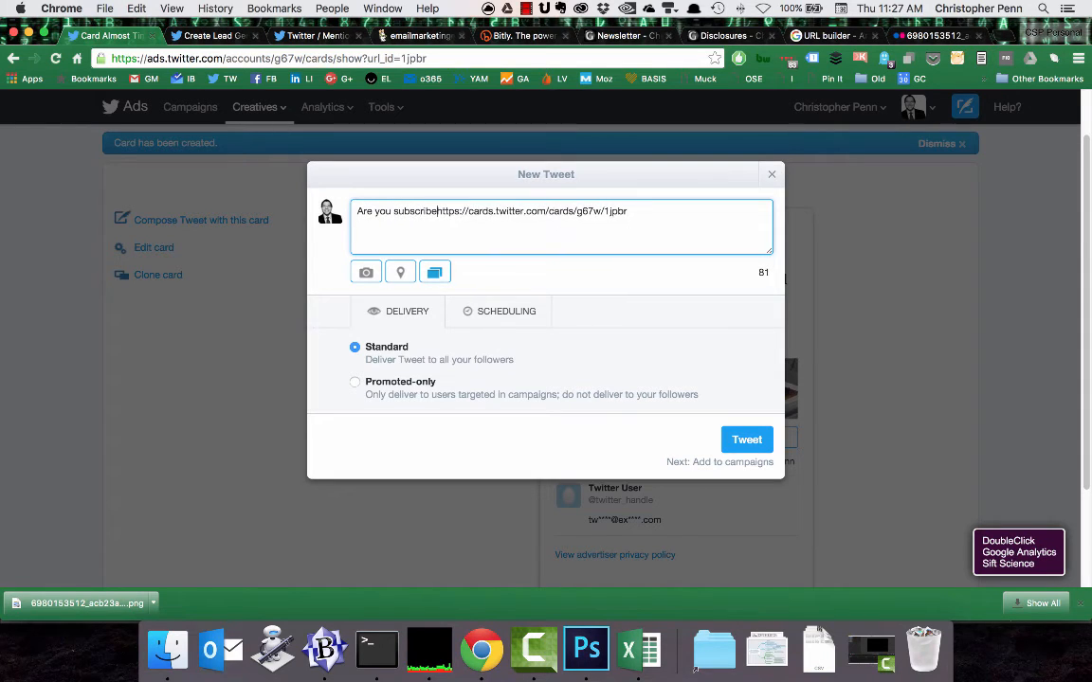
pyautogui.write('d to my free weekly ')
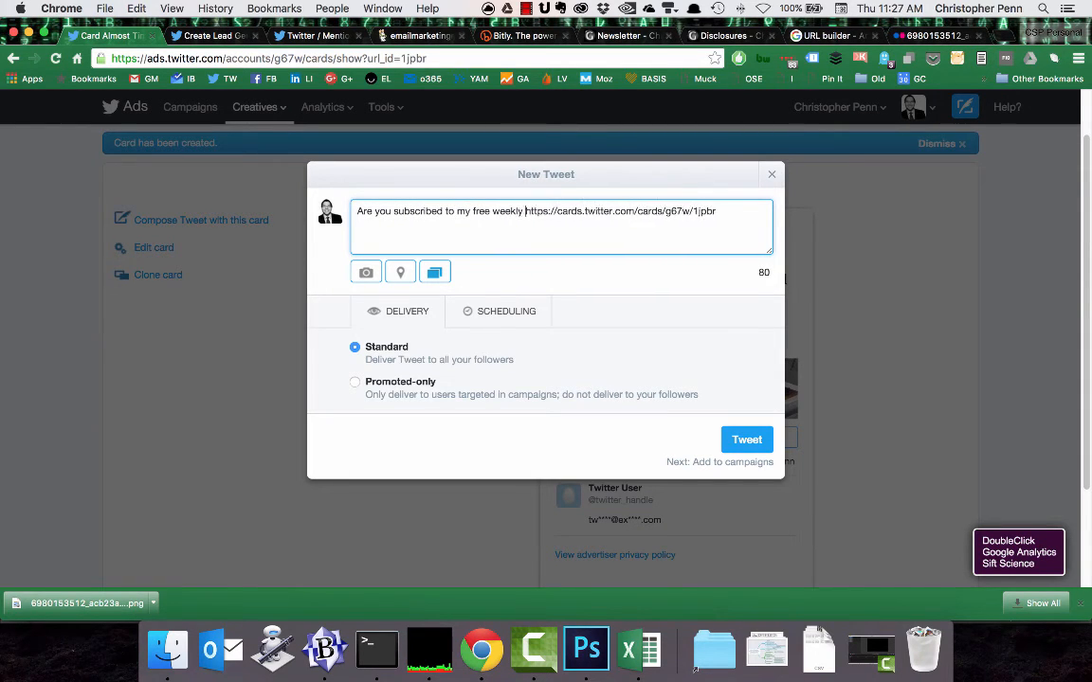
pyautogui.write('newsletter? Click o')
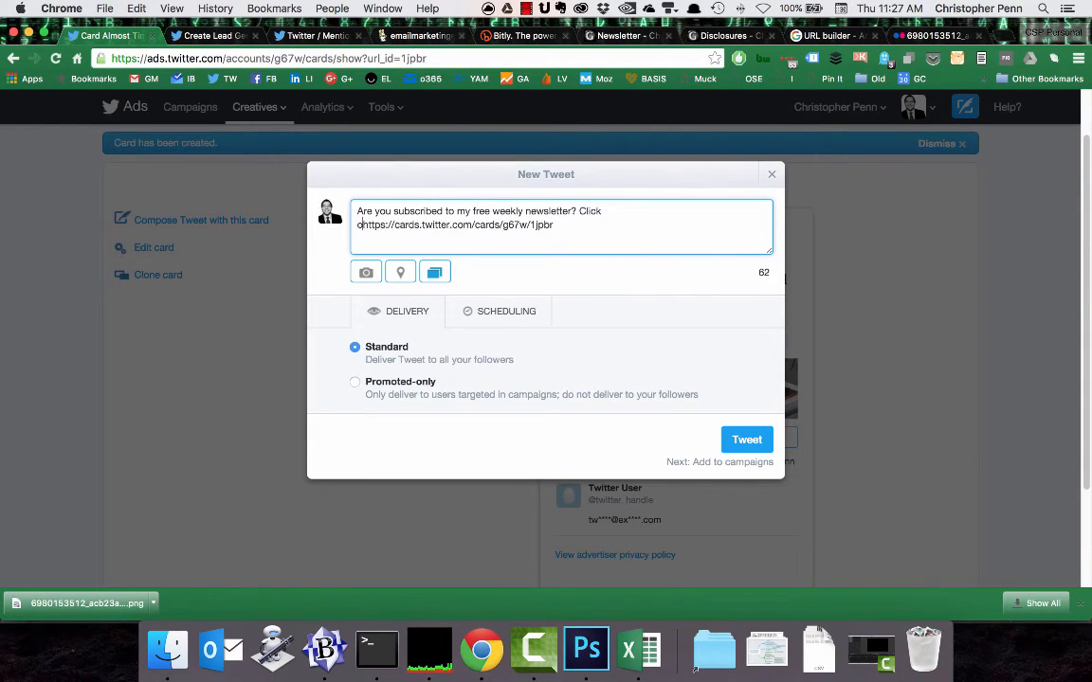
pyautogui.write('r tap here')
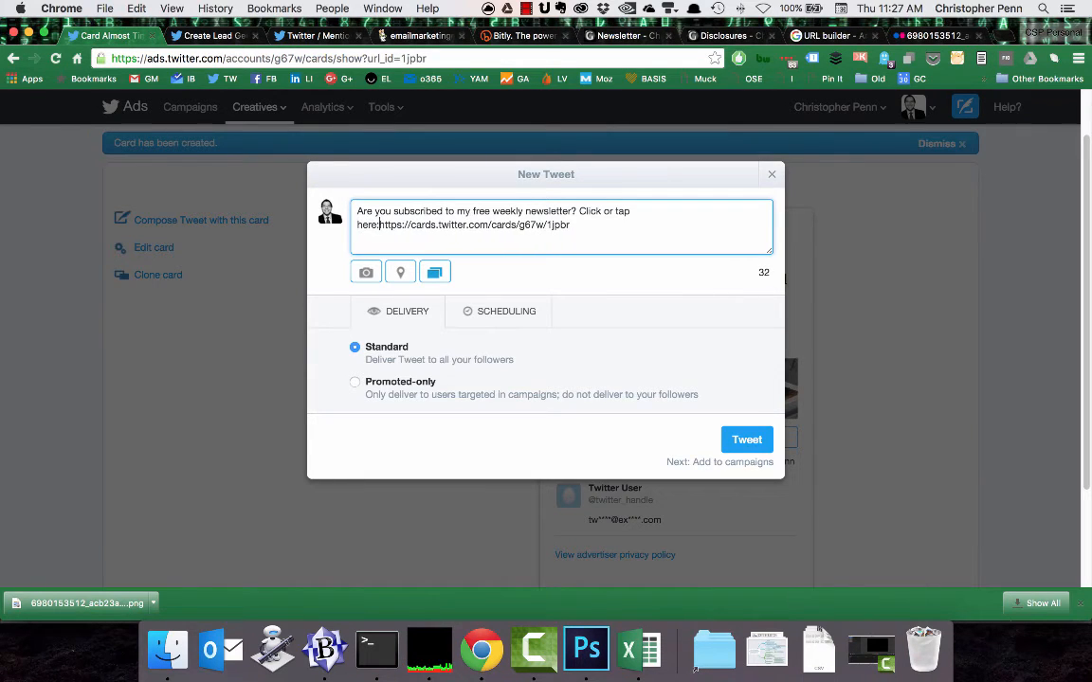
pyautogui.write(':')
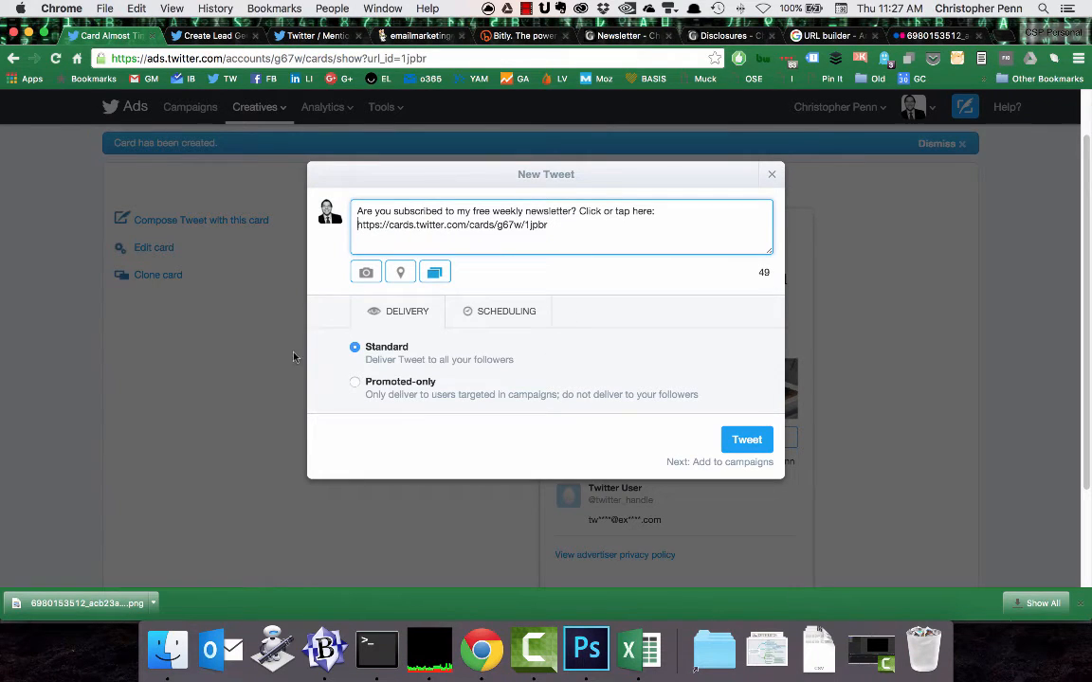
pyautogui.click(751, 442)
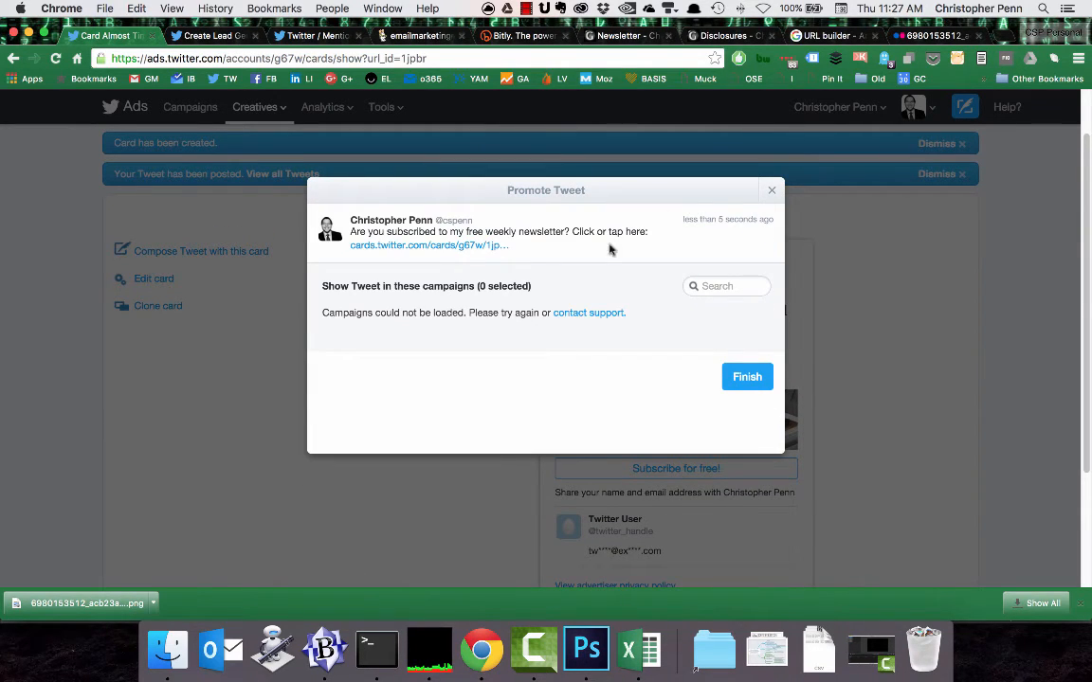
pyautogui.click(726, 221)
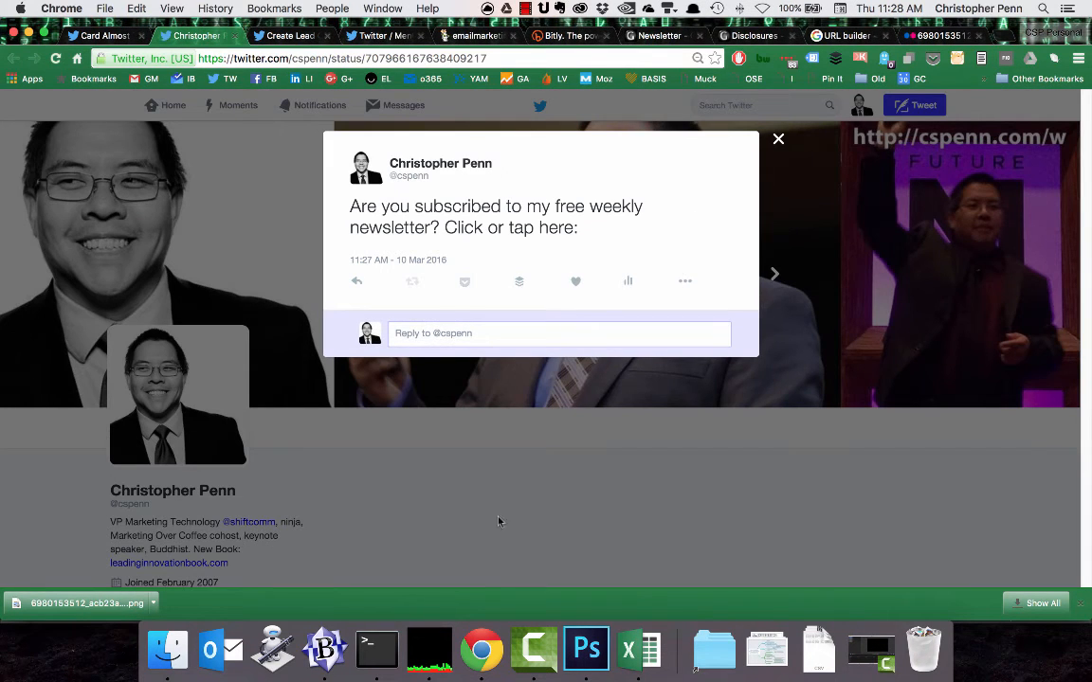
# Test the posted card by subscribing to the newsletter through its "Subscribe for free!" call to action.
pyautogui.scroll(-1, 628, 409)
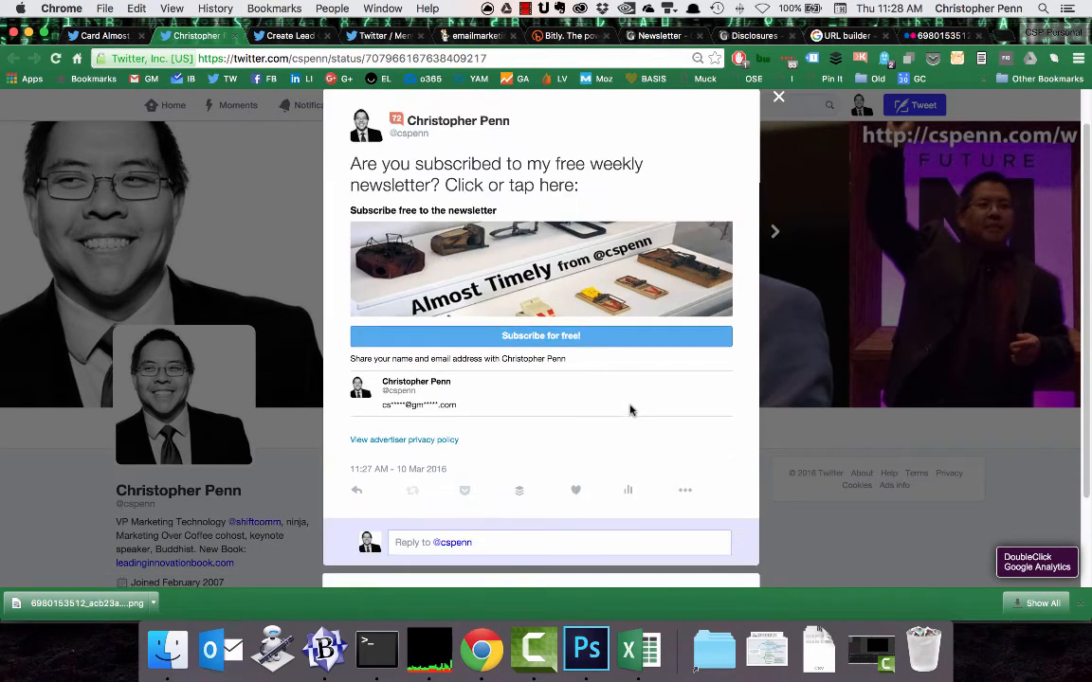
pyautogui.click(572, 335)
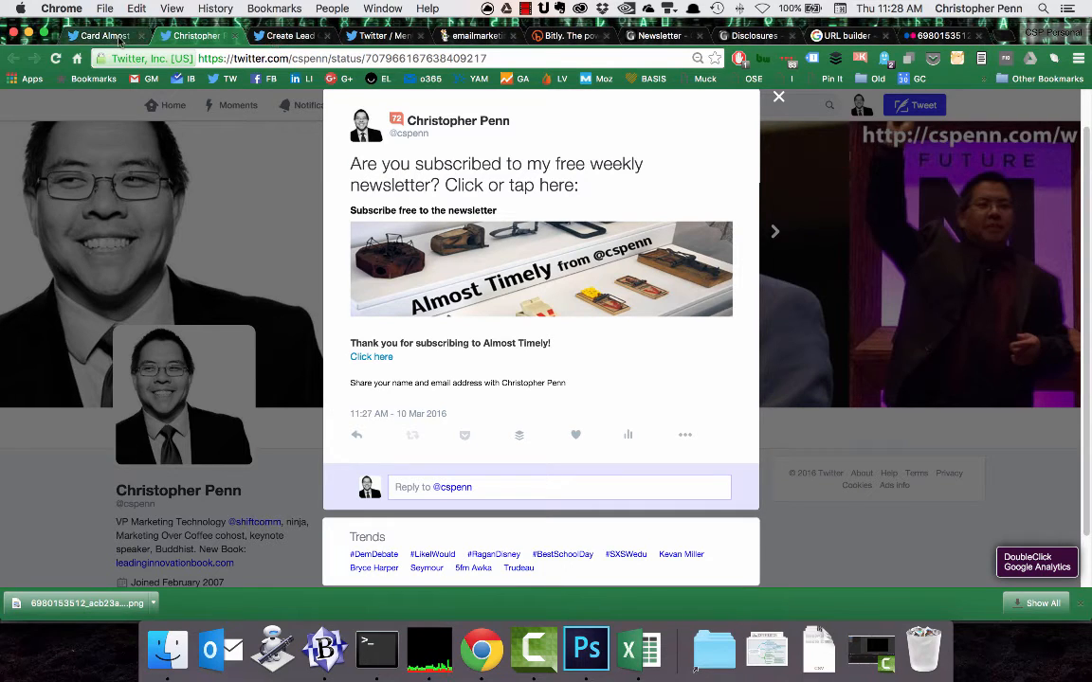
# In the Twitter Ads cards list, download the leads collected by the Almost Timely Newsletter Card.
pyautogui.click(268, 36)
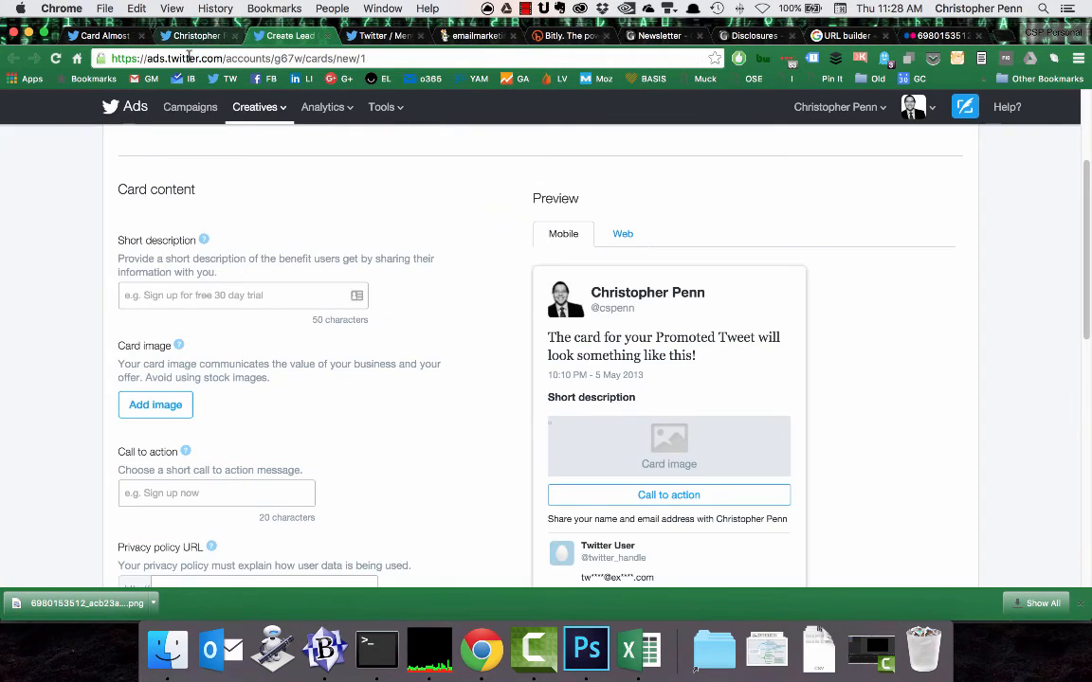
pyautogui.click(254, 107)
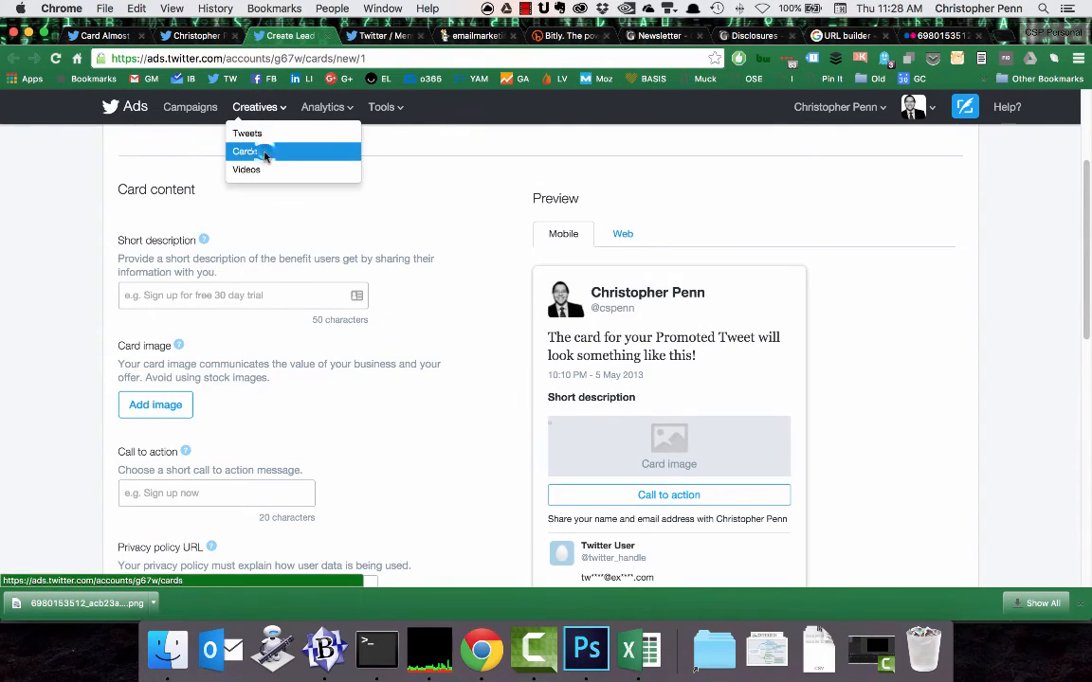
pyautogui.click(256, 151)
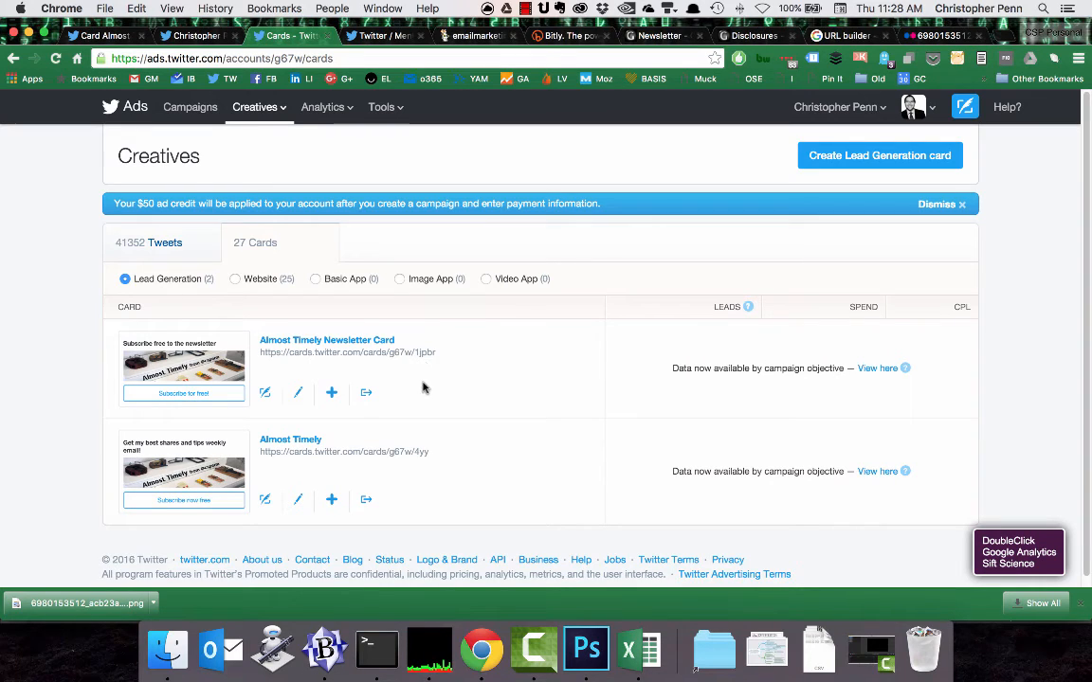
pyautogui.click(365, 397)
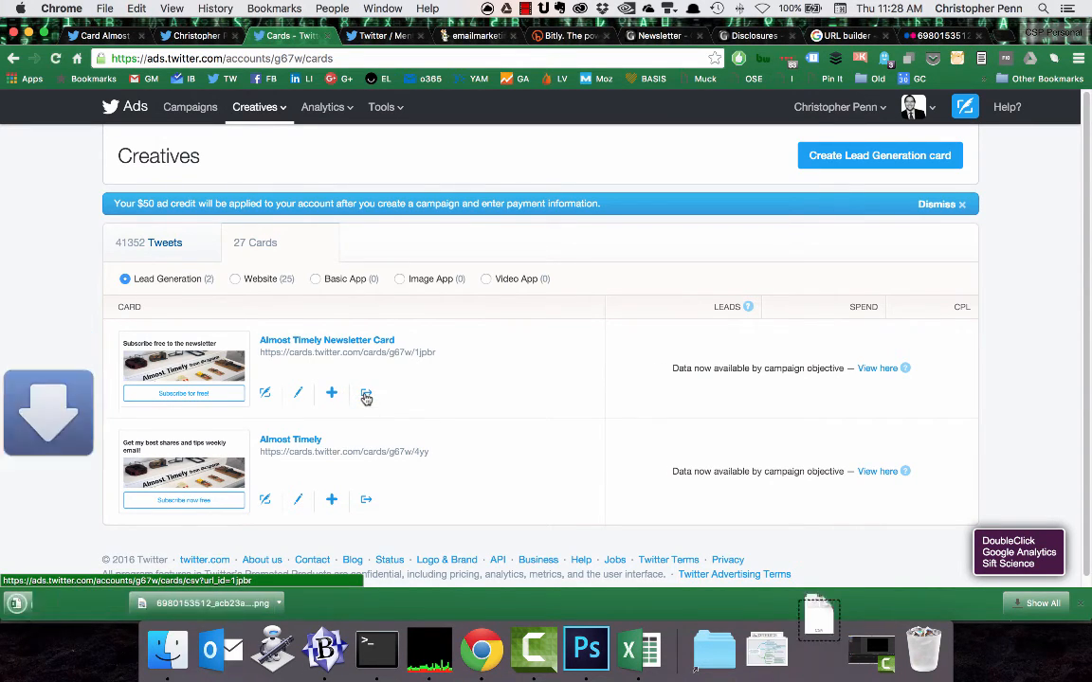
# Open the downloaded leads CSV in Excel and examine the captured subscriber's email entry.
pyautogui.click(90, 603)
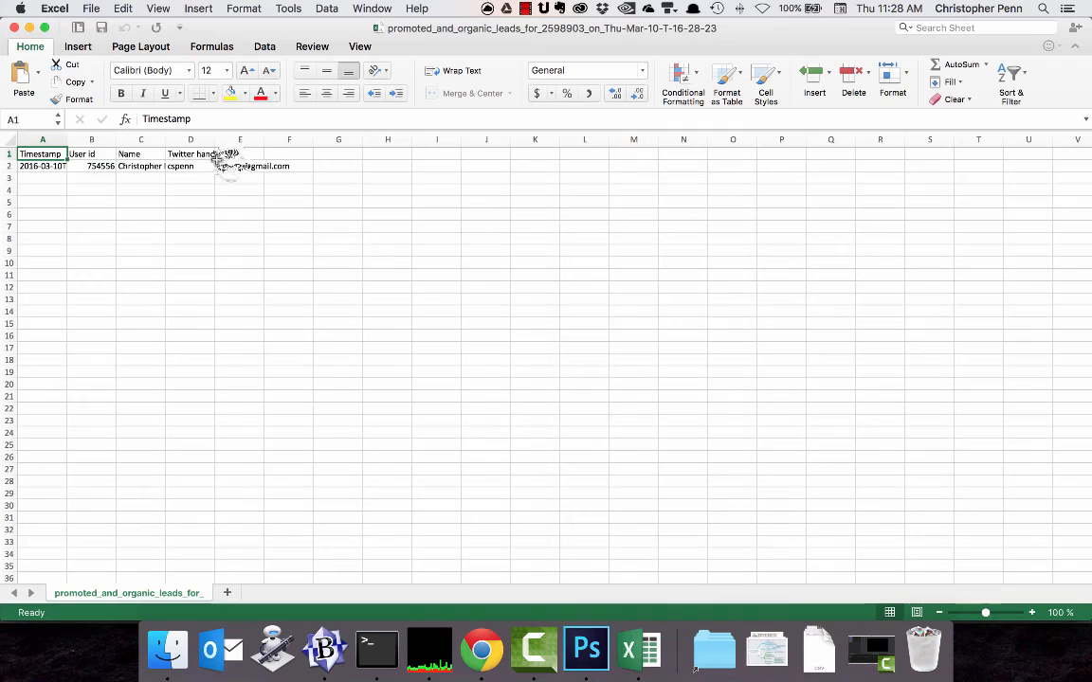
pyautogui.click(227, 166)
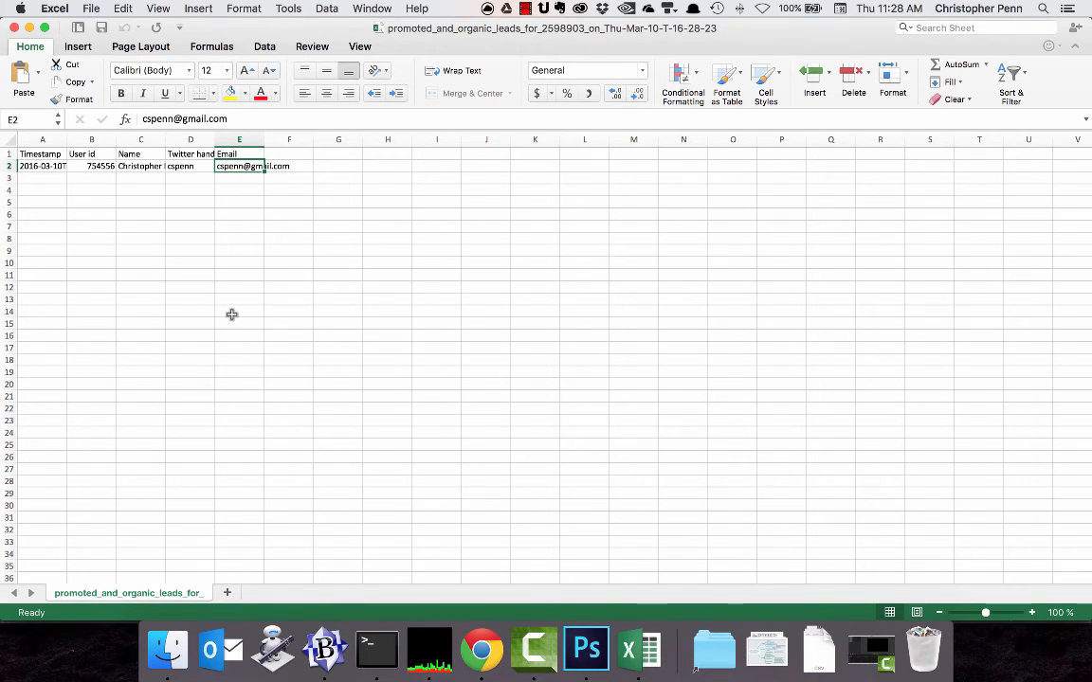
# Switch back to Chrome and review the Twitter account's mentions and full notifications.
pyautogui.click(493, 663)
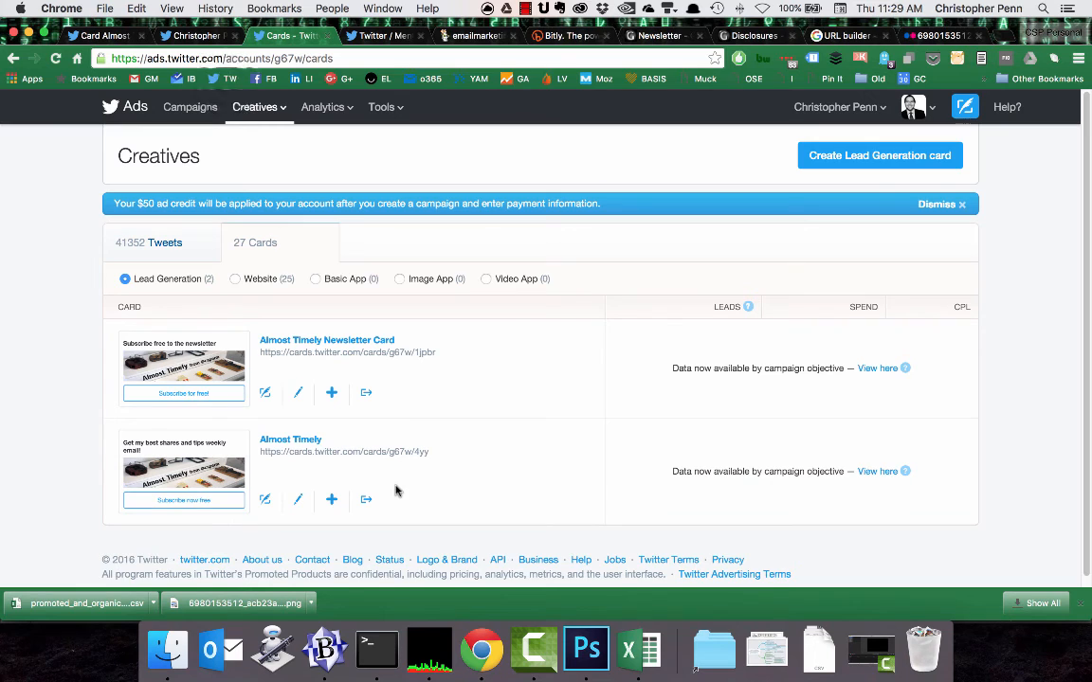
pyautogui.click(228, 81)
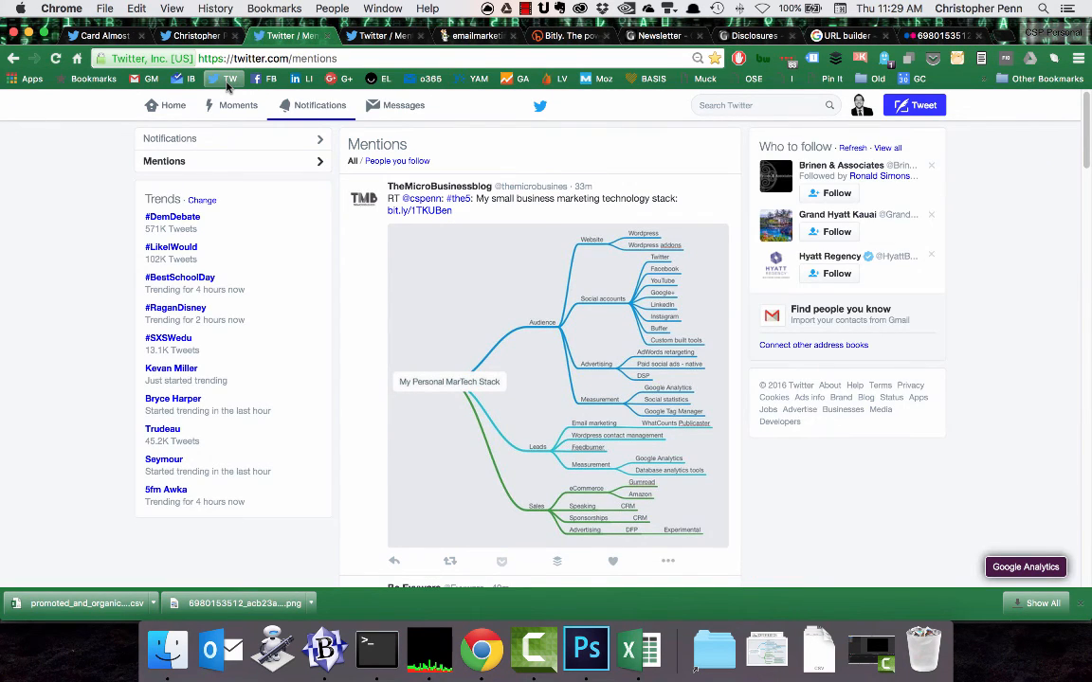
pyautogui.click(276, 148)
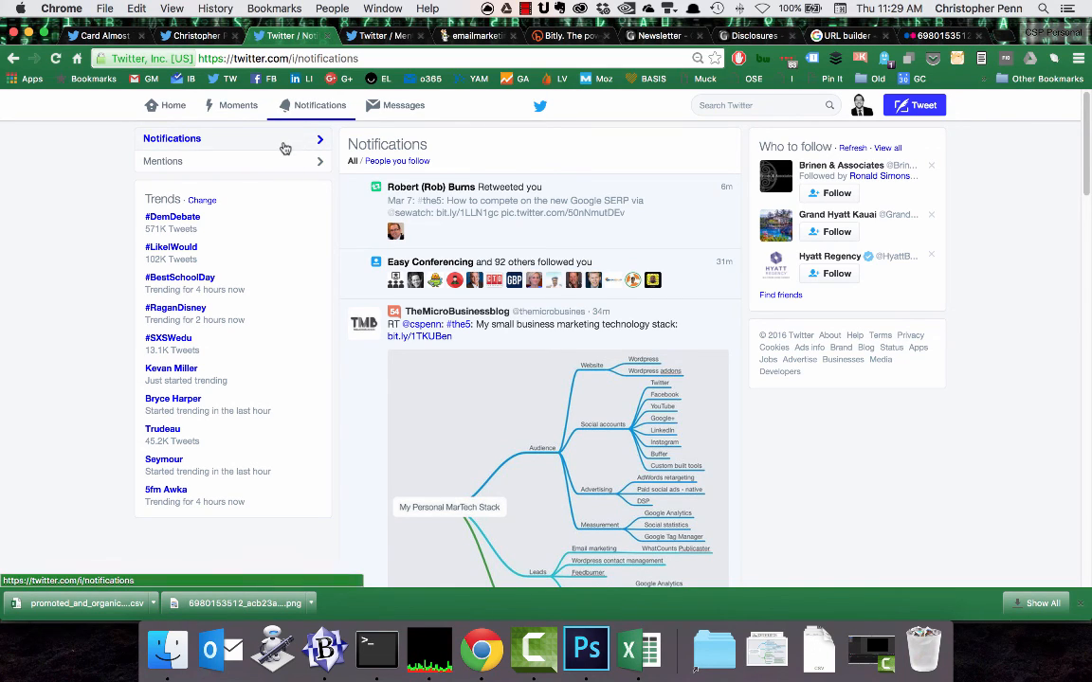
# Dismiss the Promote Tweet dialog on the card page and show GoDaddy Garage's #emailmarketingmonth page.
pyautogui.click(104, 35)
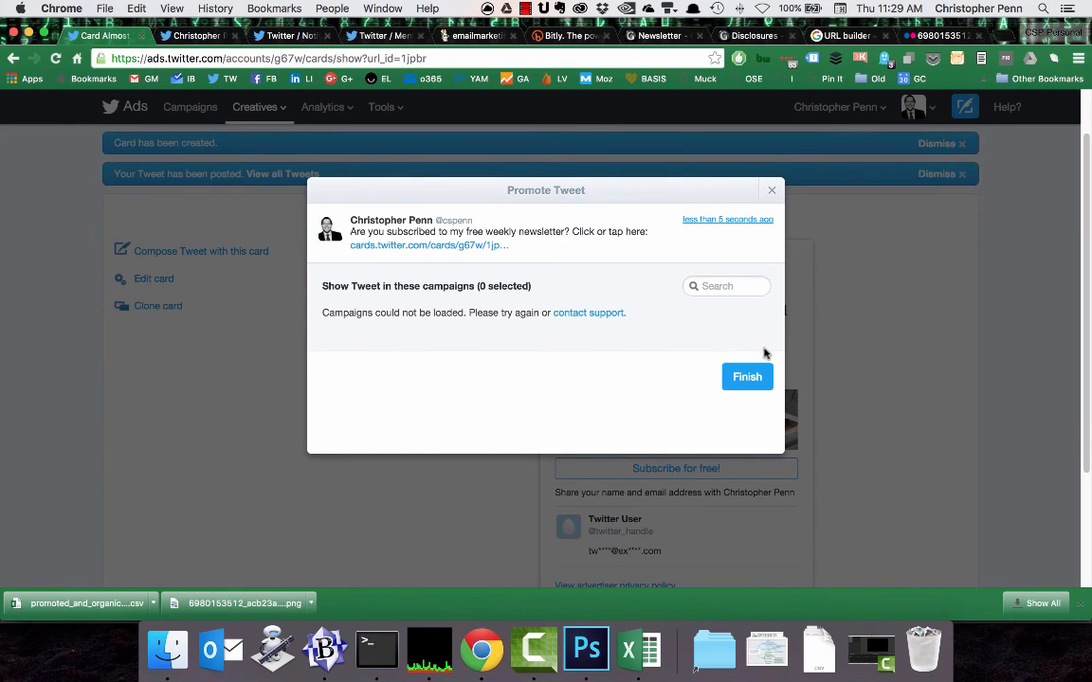
pyautogui.click(772, 191)
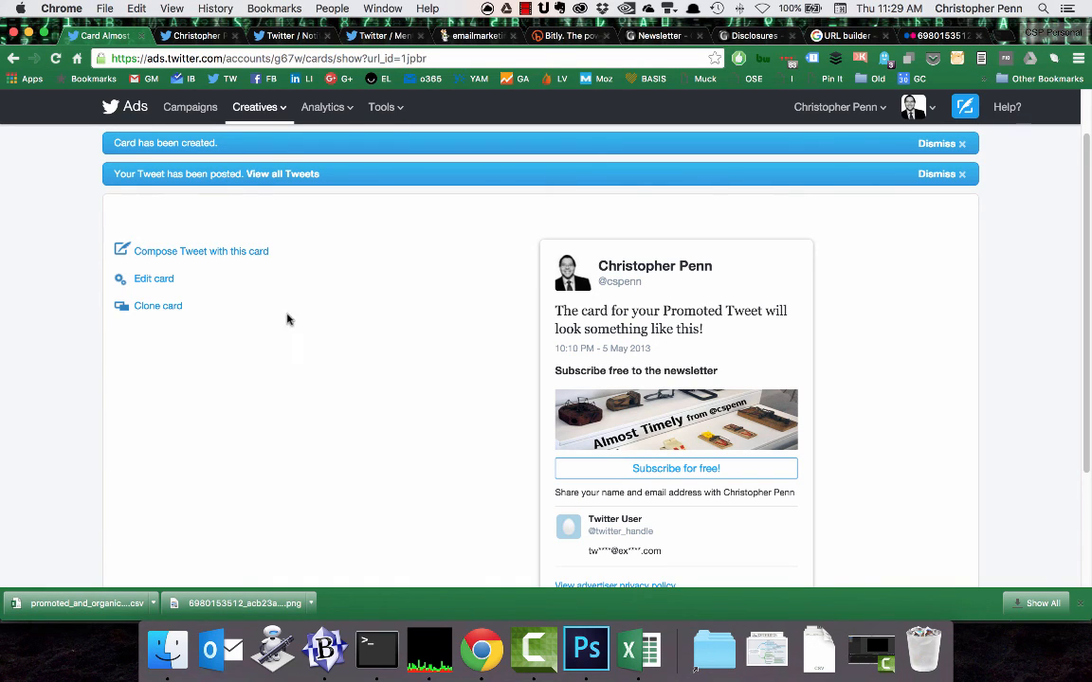
pyautogui.click(471, 38)
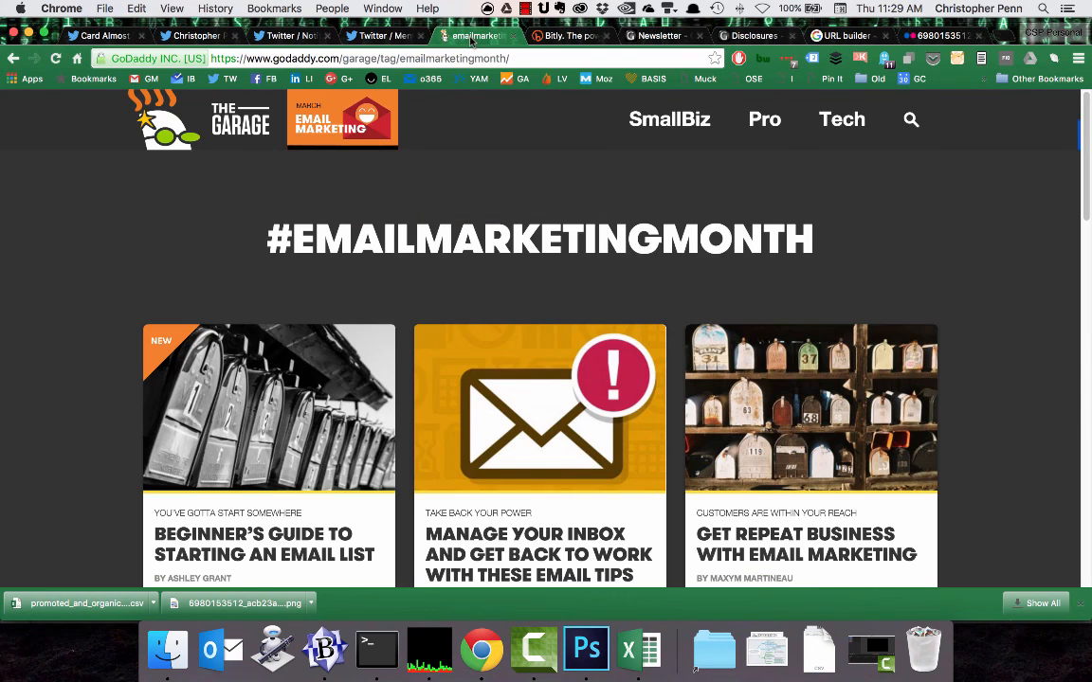